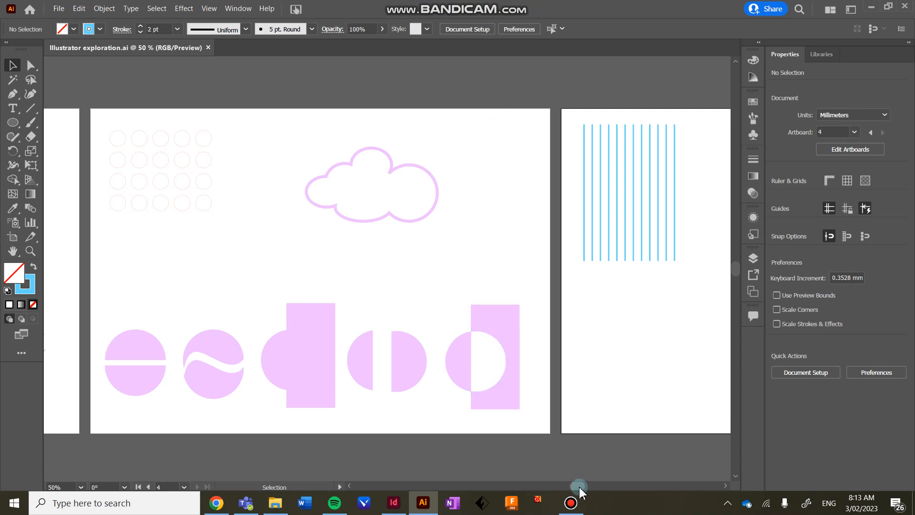
Draw a circle about 11.4 mm in diameter on the blank area beside the vertical blue lines and keep it selected.
drag(579, 487, 596, 484)
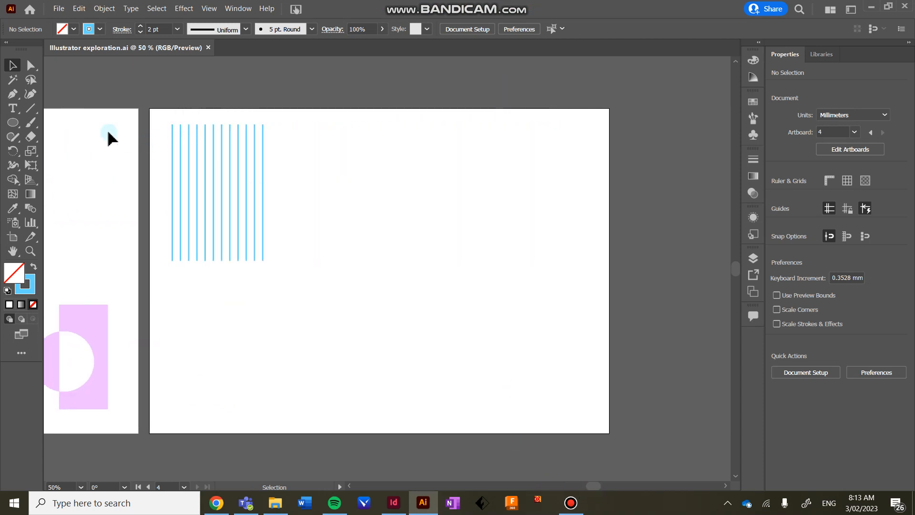
click(13, 122)
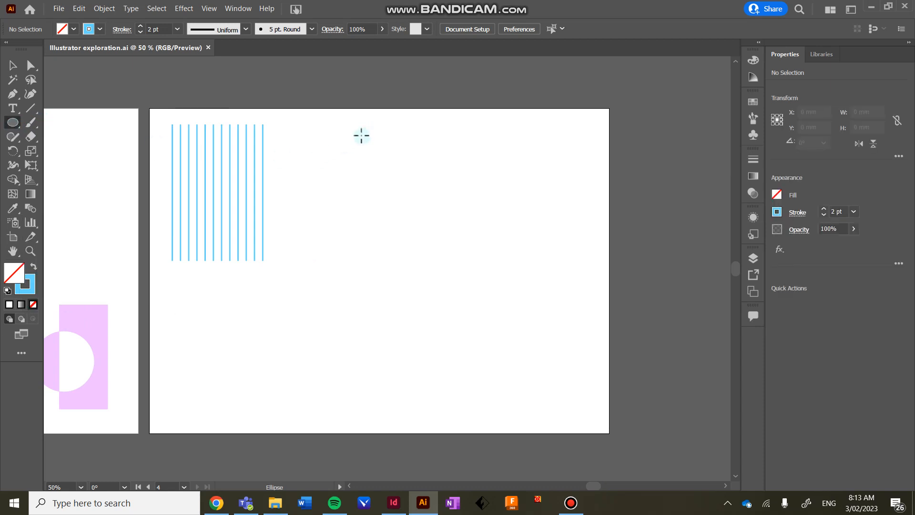
drag(356, 139, 373, 153)
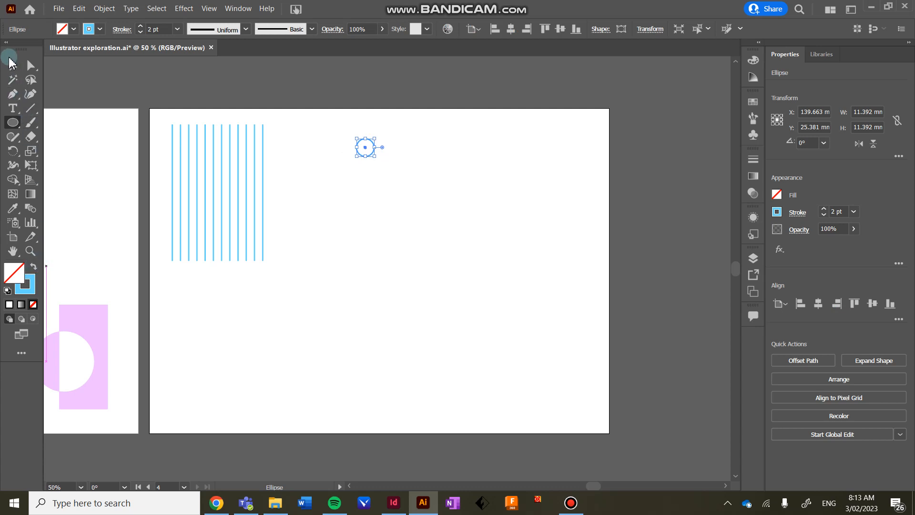
click(12, 67)
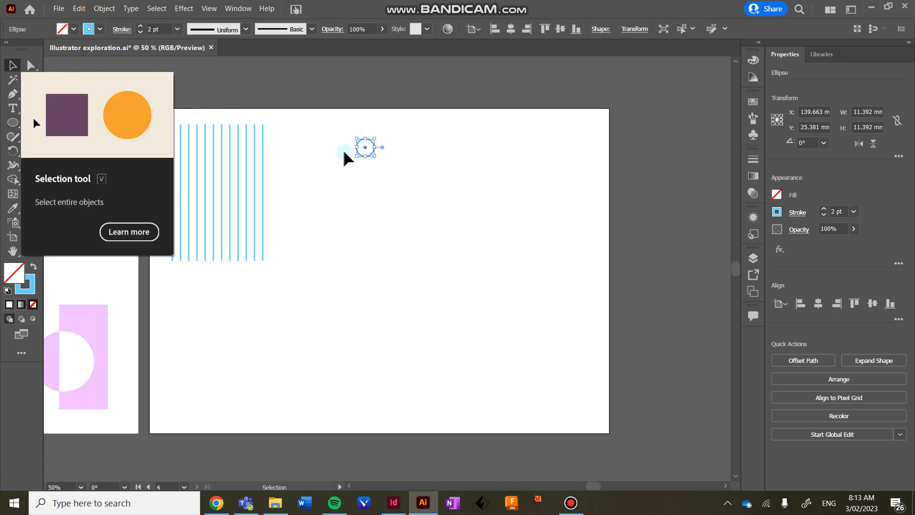
click(504, 233)
drag(384, 163, 347, 129)
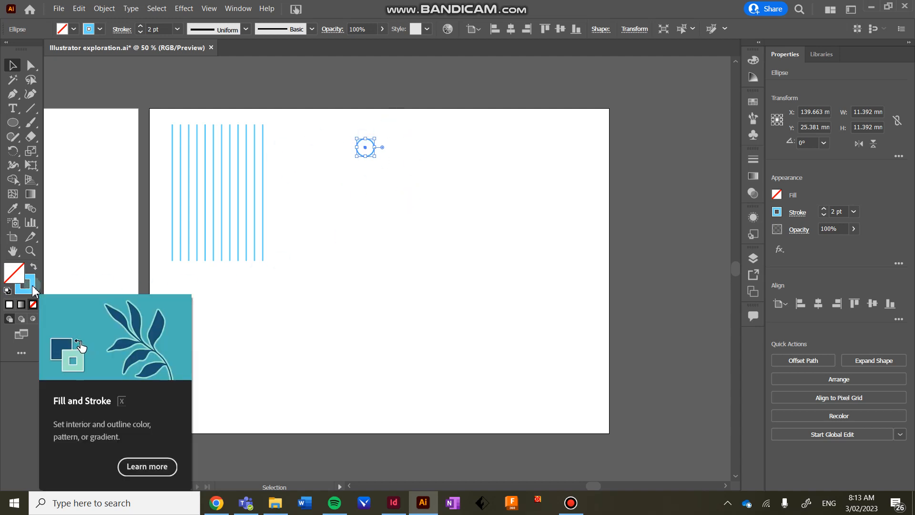
Swap the small circle's fill and stroke so it has a solid blue fill and no outline, keeping it selected.
click(10, 269)
click(34, 267)
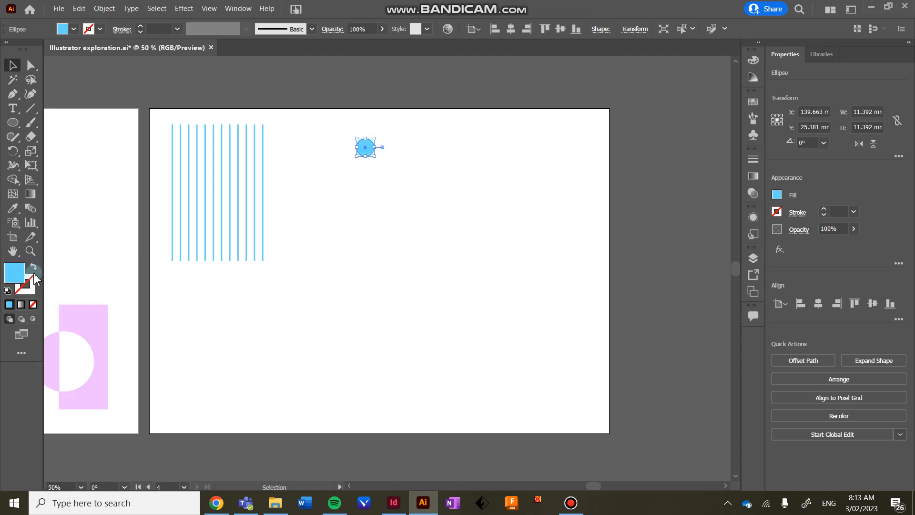
click(384, 239)
drag(410, 167, 323, 115)
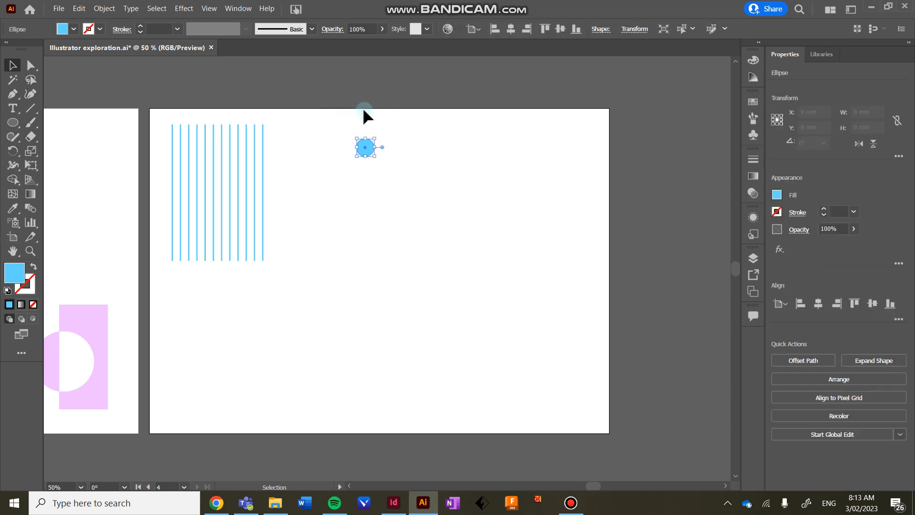
Turn the blue circle into a grid repeat.
click(101, 11)
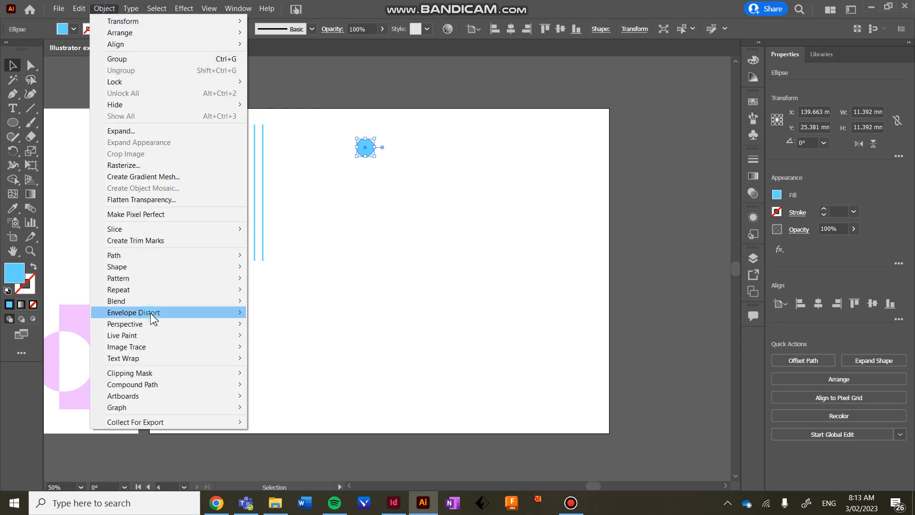
mouse_move(153, 291)
click(273, 302)
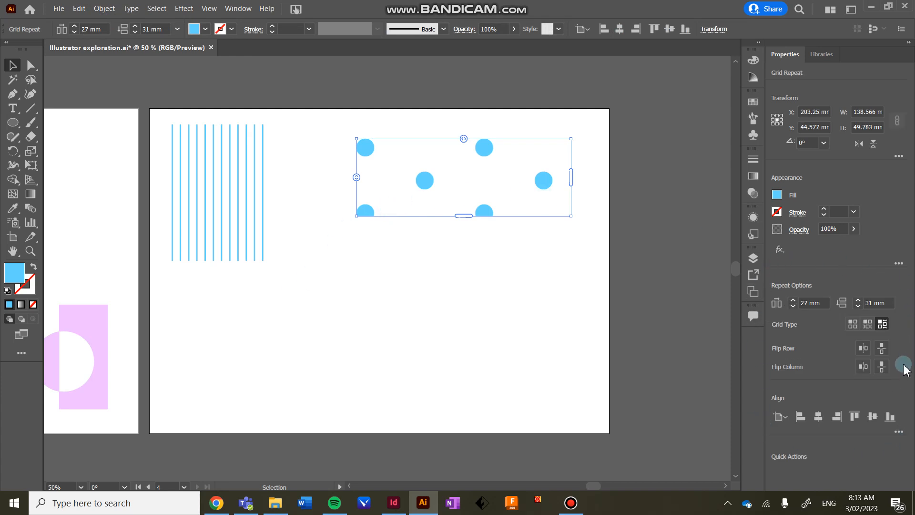
Set the dot grid's horizontal and vertical spacing to 2 mm each.
click(794, 307)
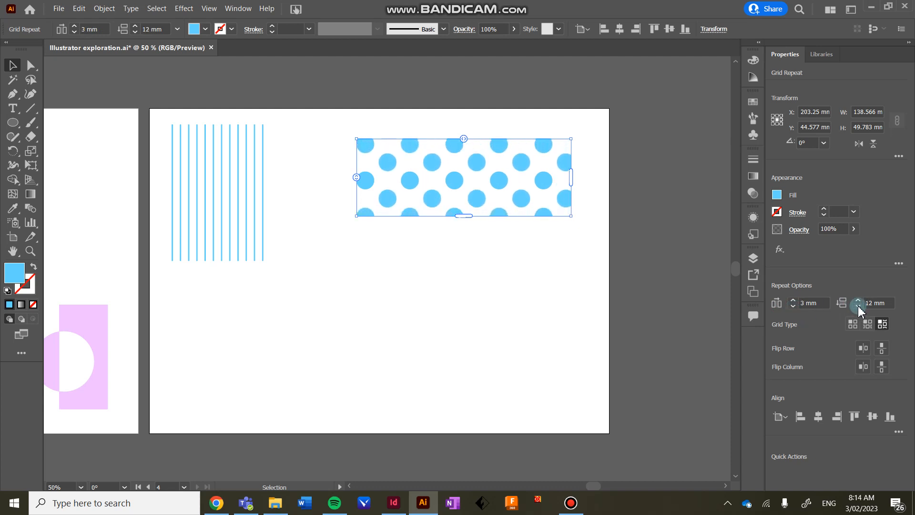
click(793, 307)
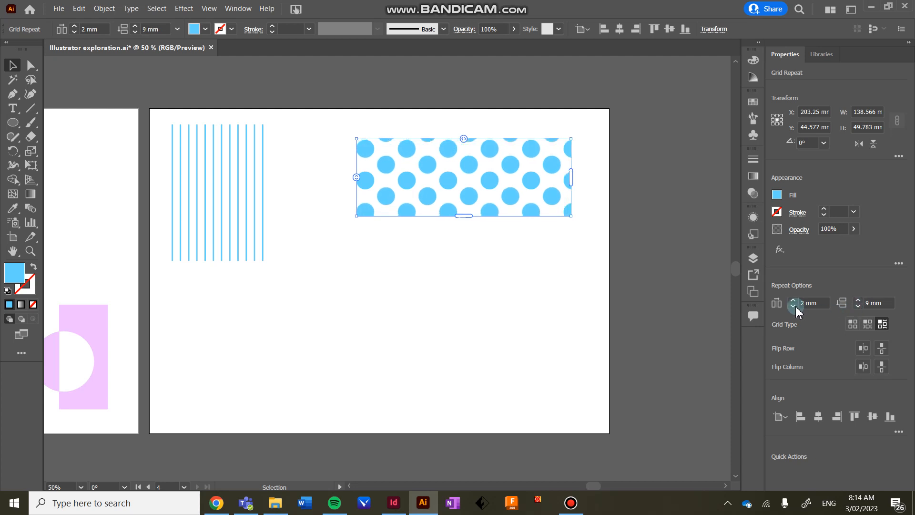
click(857, 307)
click(858, 307)
click(857, 307)
click(857, 307)
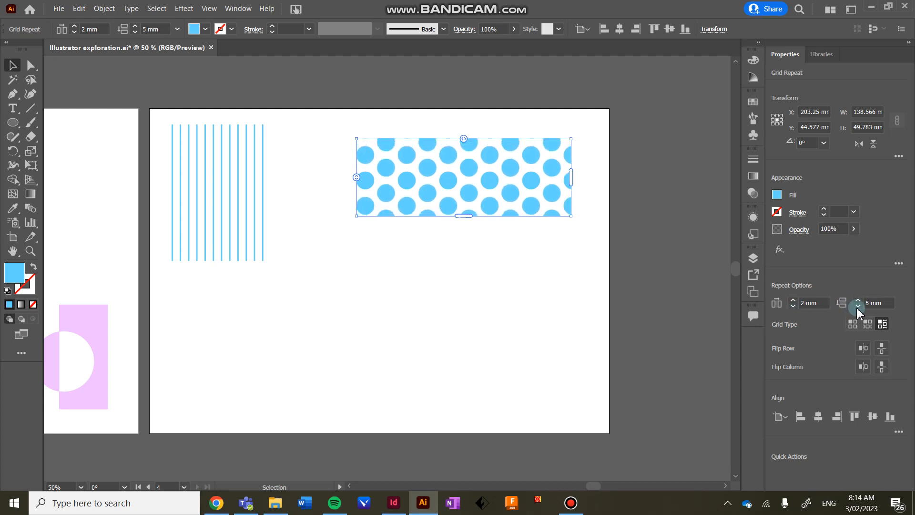
click(858, 307)
click(857, 307)
click(857, 307)
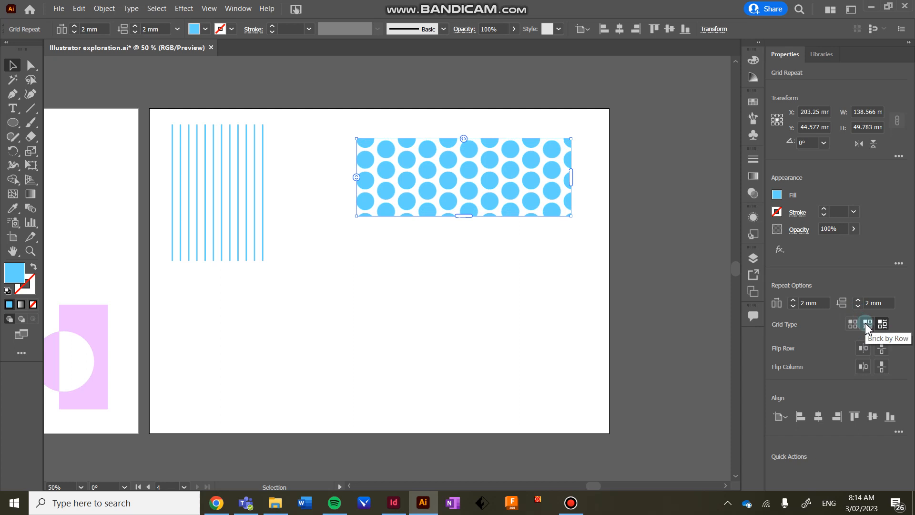
Set the repeat's grid type to the plain, unstaggered grid arrangement.
click(866, 323)
click(882, 325)
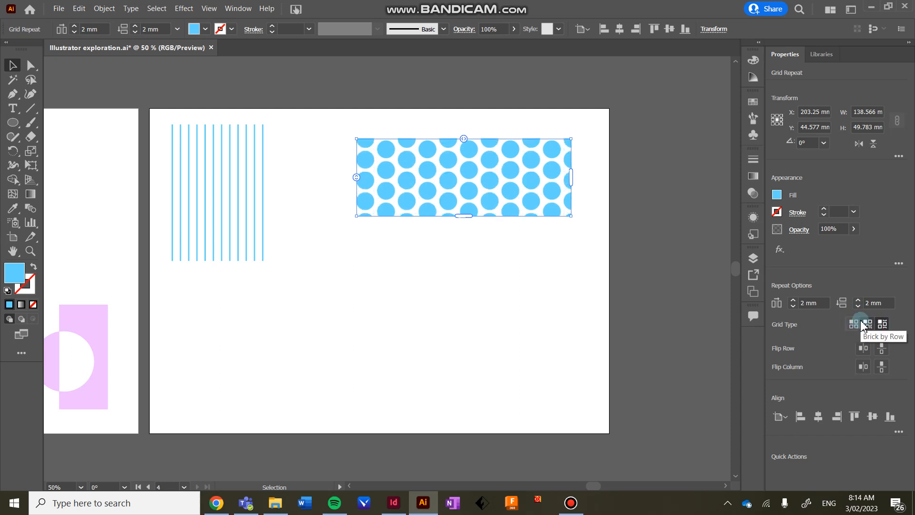
click(856, 326)
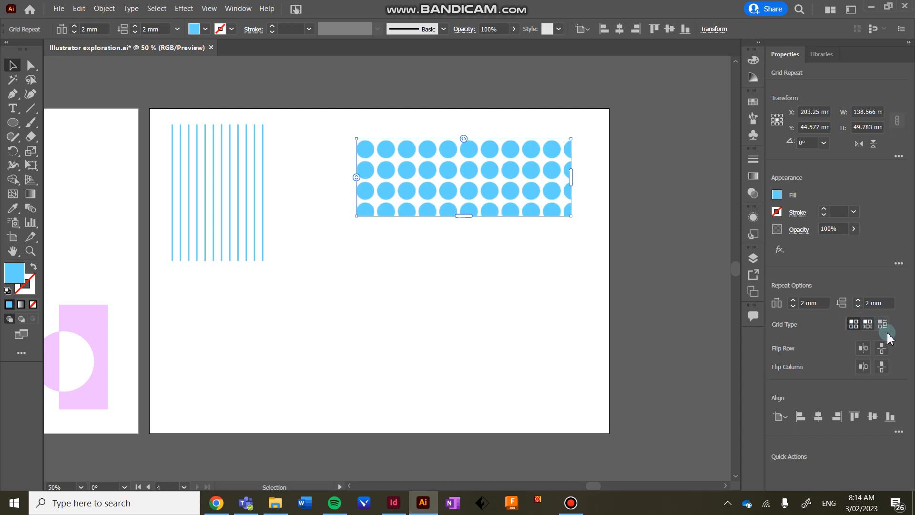
click(886, 365)
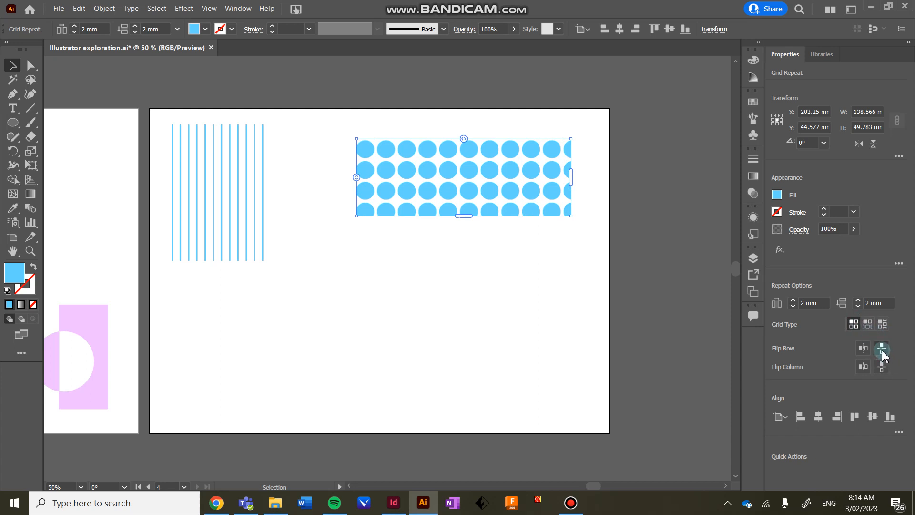
Adjust the repeat's bounds to about 66 by 54 mm, with five columns and four full rows of dots, and deselect it.
drag(571, 176, 461, 173)
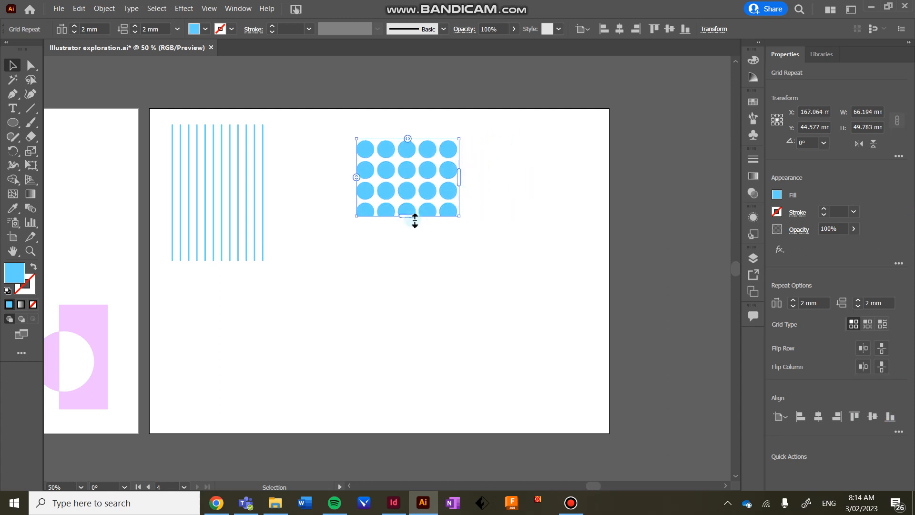
drag(415, 221, 413, 221)
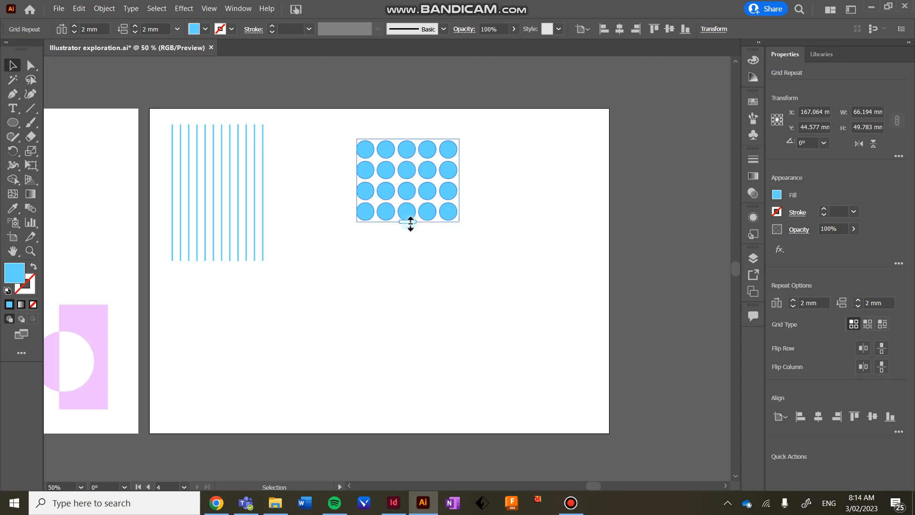
click(407, 276)
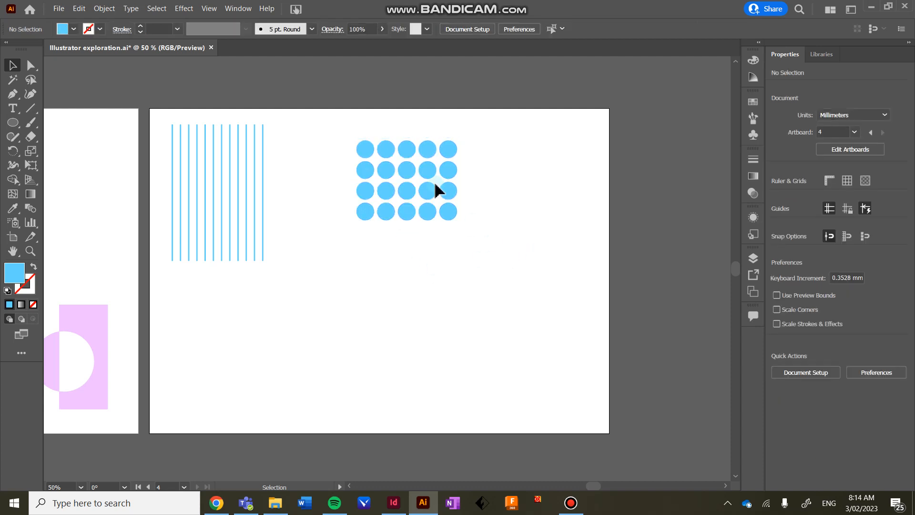
Move the dot grid closer to the vertical lines and slightly up, and deselect it.
click(390, 167)
drag(405, 176, 362, 168)
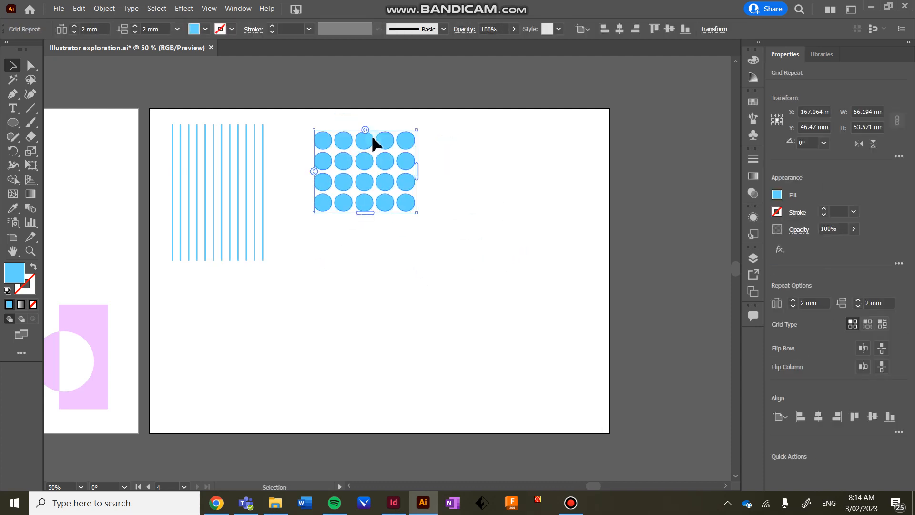
key(ctrl+shift+a)
click(30, 67)
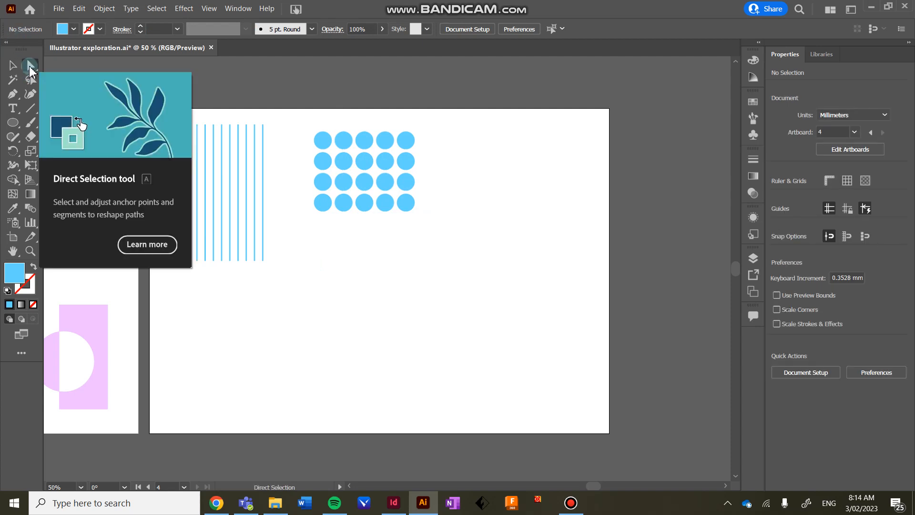
click(10, 65)
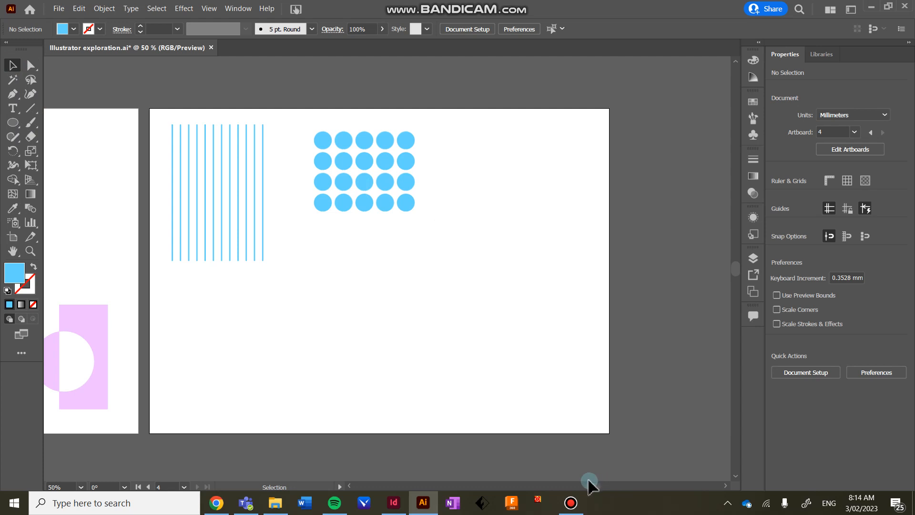
Draw a solid blue circle about 45.8 mm in diameter below the vertical lines.
drag(592, 485, 578, 485)
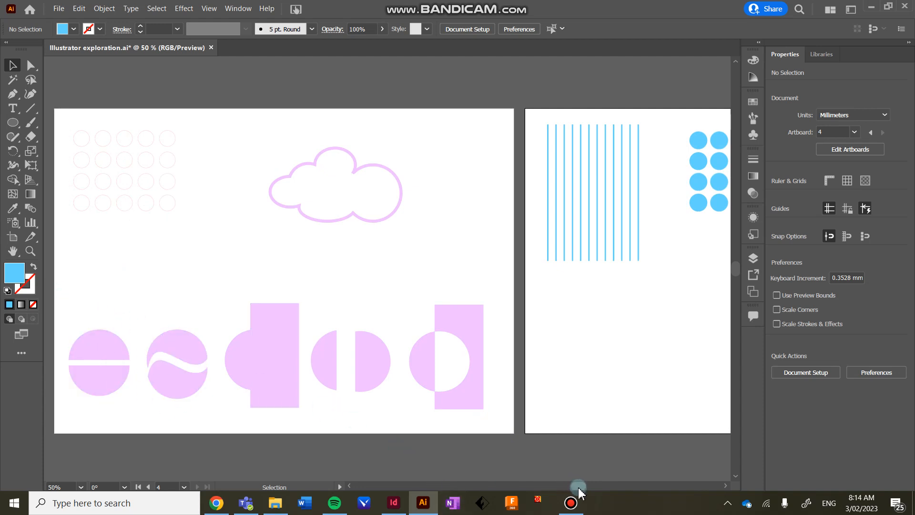
drag(579, 487, 595, 475)
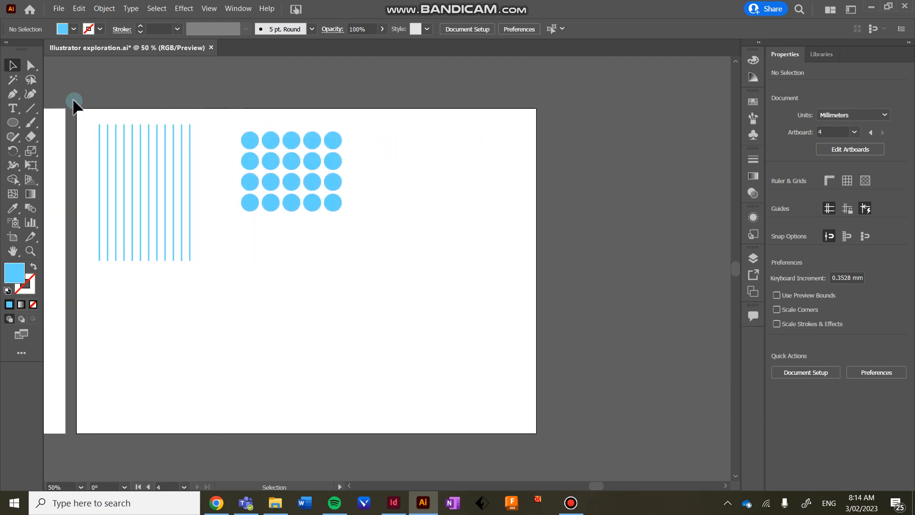
click(13, 122)
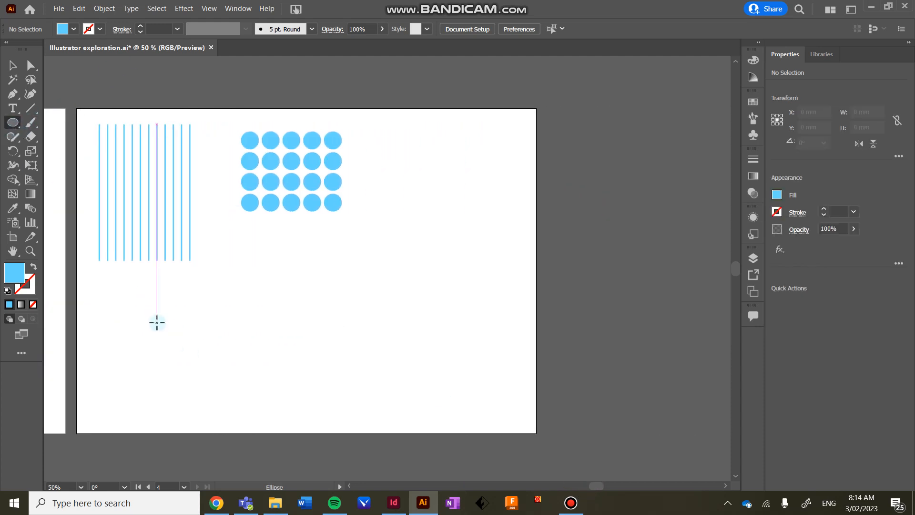
drag(157, 322, 228, 393)
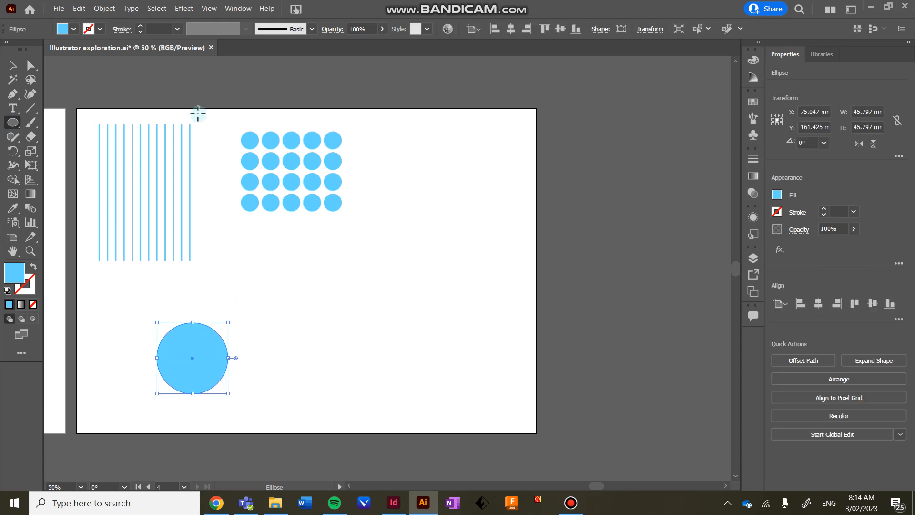
click(13, 65)
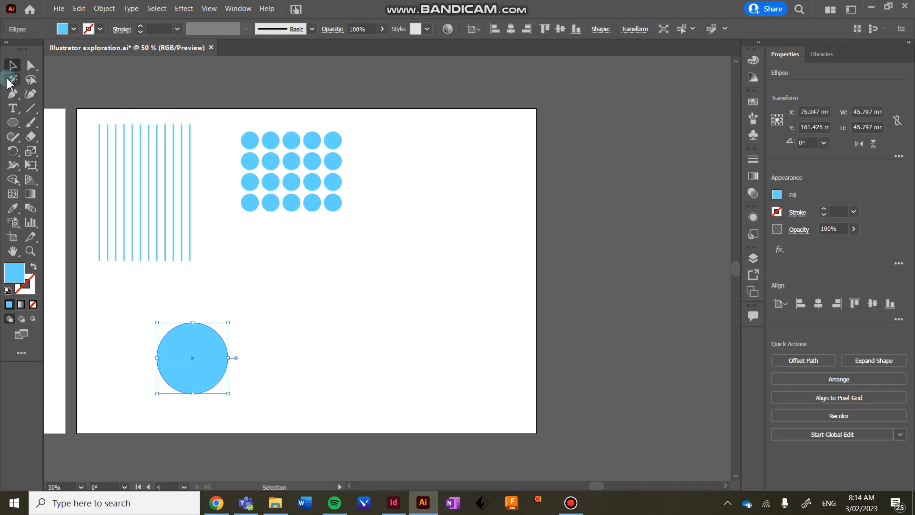
Cut the large circle into upper and lower halves with the Scissors tool at its left and right anchor points.
click(32, 140)
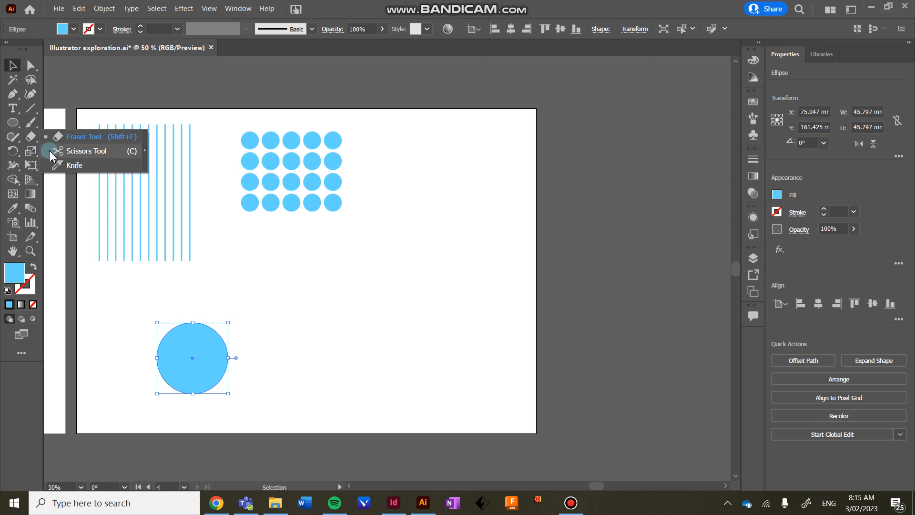
click(99, 155)
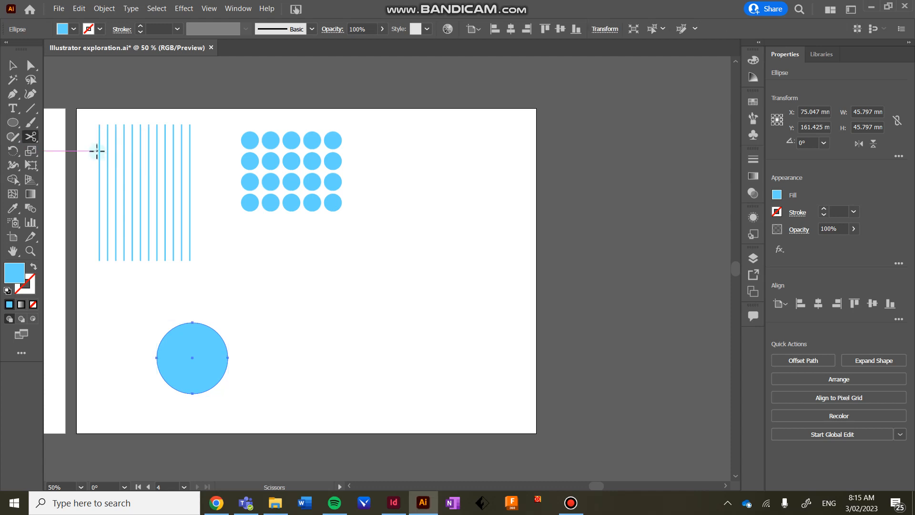
click(156, 358)
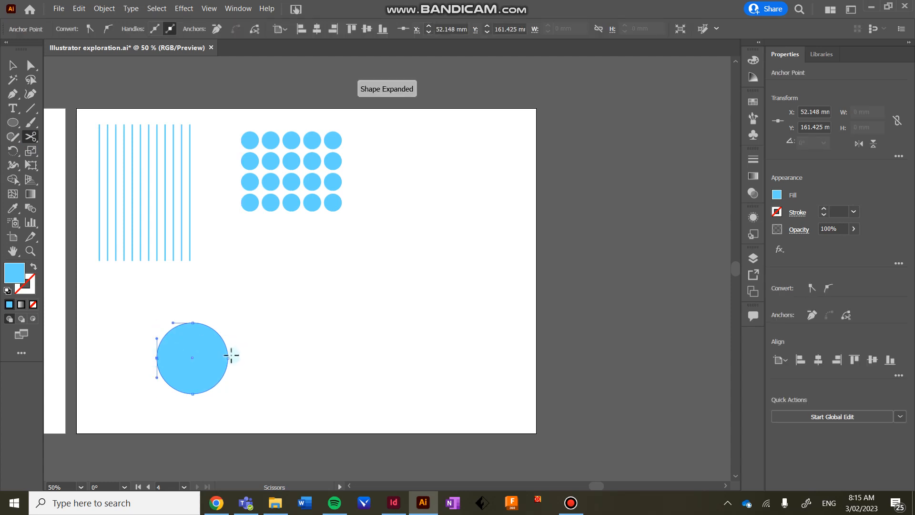
click(228, 358)
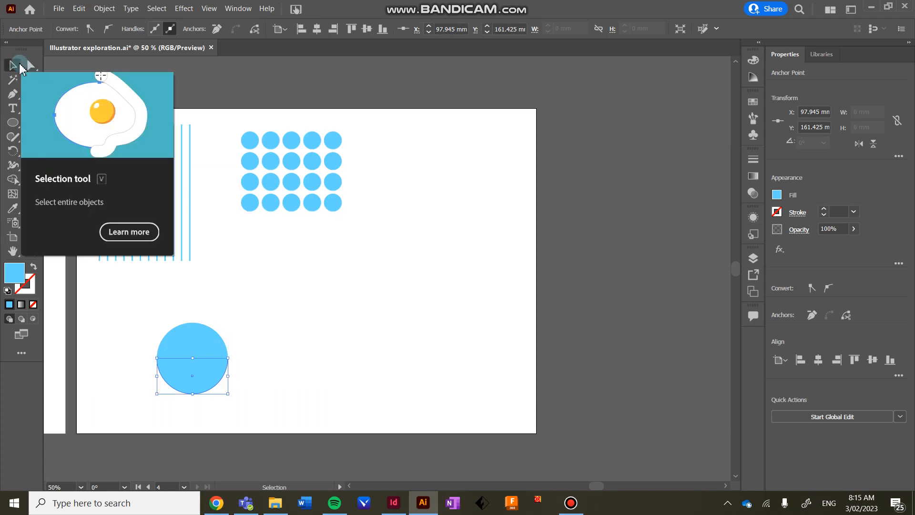
Move the lower half of the cut circle straight down to leave a narrow horizontal gap, and deselect it.
click(33, 66)
click(16, 68)
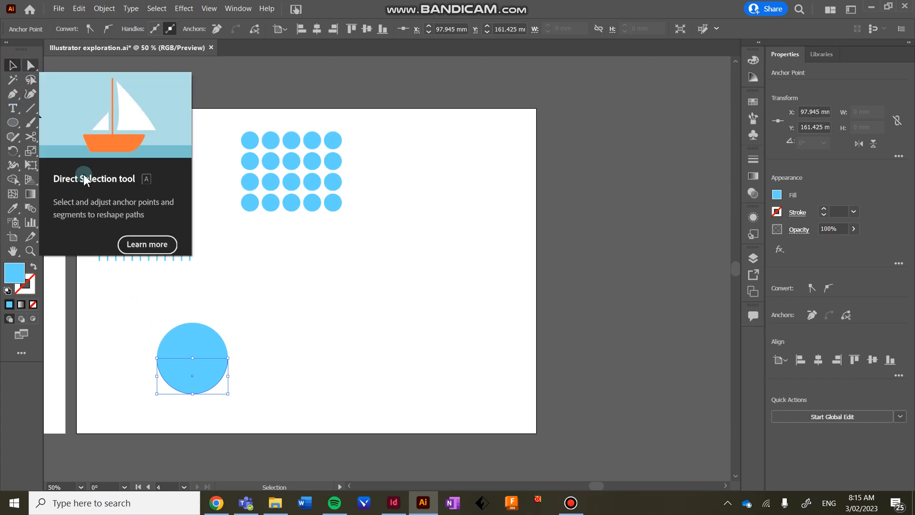
click(265, 383)
drag(196, 375, 210, 381)
click(252, 349)
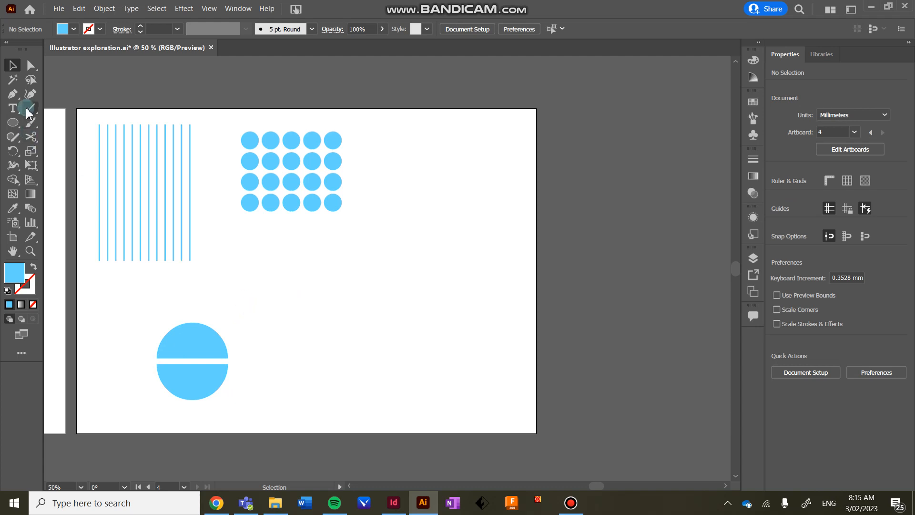
Draw a second solid blue circle of similar size to the right of the split circle.
click(16, 123)
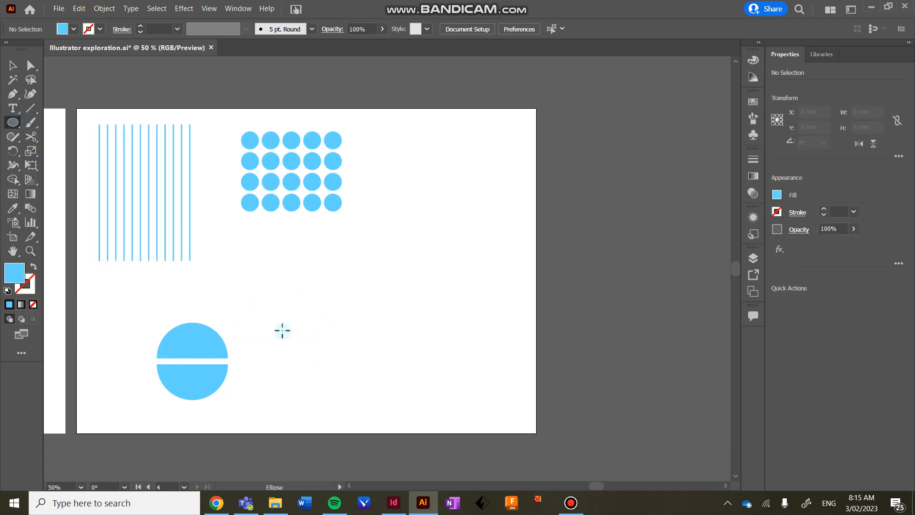
drag(277, 328, 350, 399)
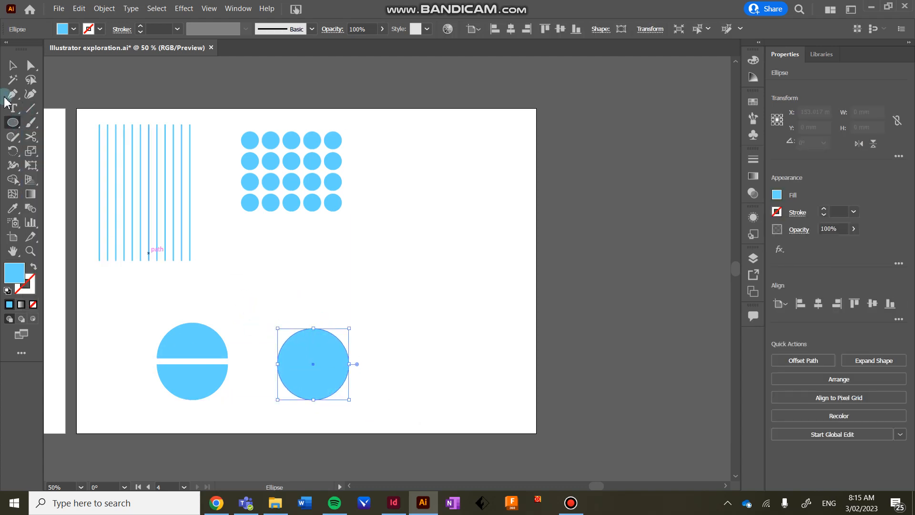
Cut the right circle in two with the Knife tool along a freehand S-shaped curve from its lower-left edge to its right edge.
click(19, 69)
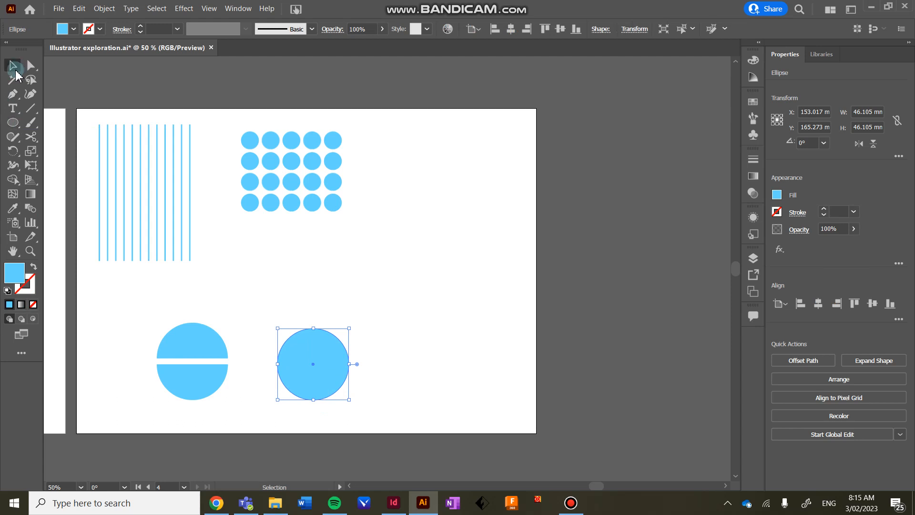
drag(30, 143, 71, 164)
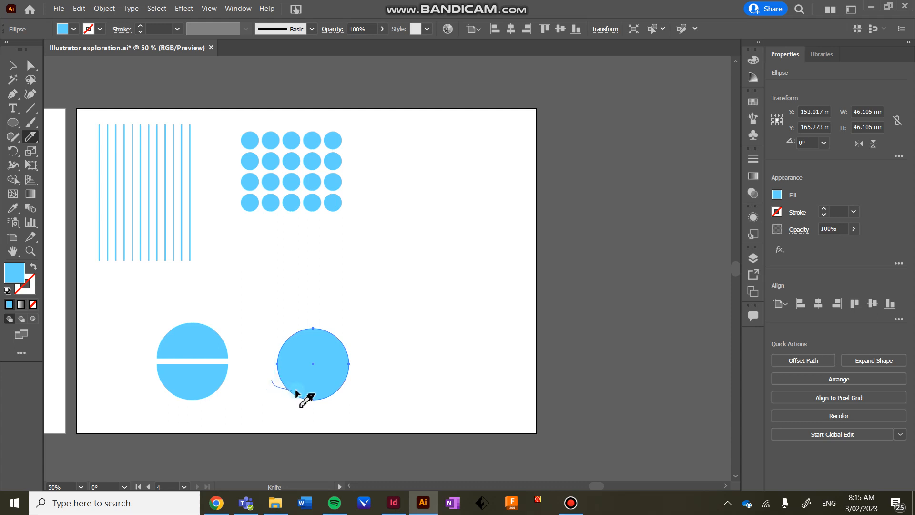
mouse_move(295, 390)
mouse_down()
mouse_move(312, 348)
mouse_move(348, 365)
mouse_move(377, 360)
mouse_up()
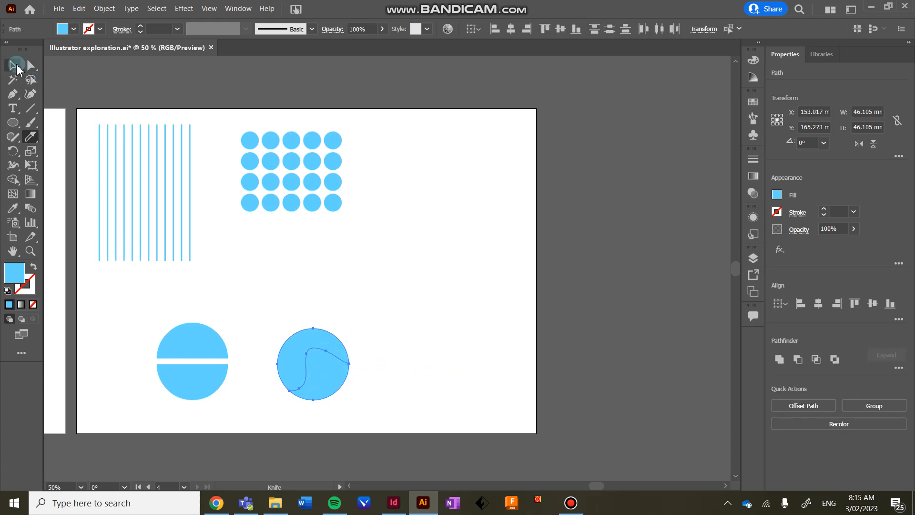
Offset the lower-right piece of the wavy-cut circle to open a gap, and move both pieces closer to the horizontally split circle.
click(16, 69)
click(415, 291)
drag(327, 393, 333, 399)
click(384, 412)
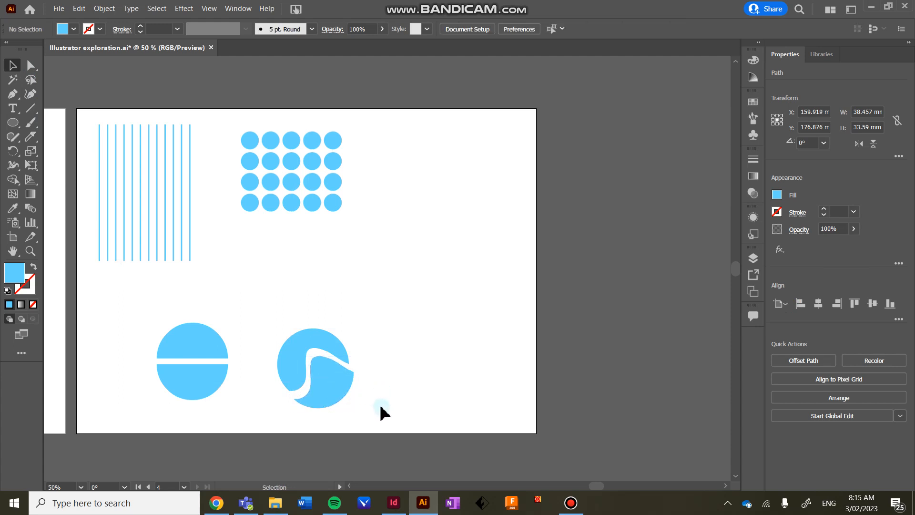
drag(384, 412, 253, 328)
click(369, 332)
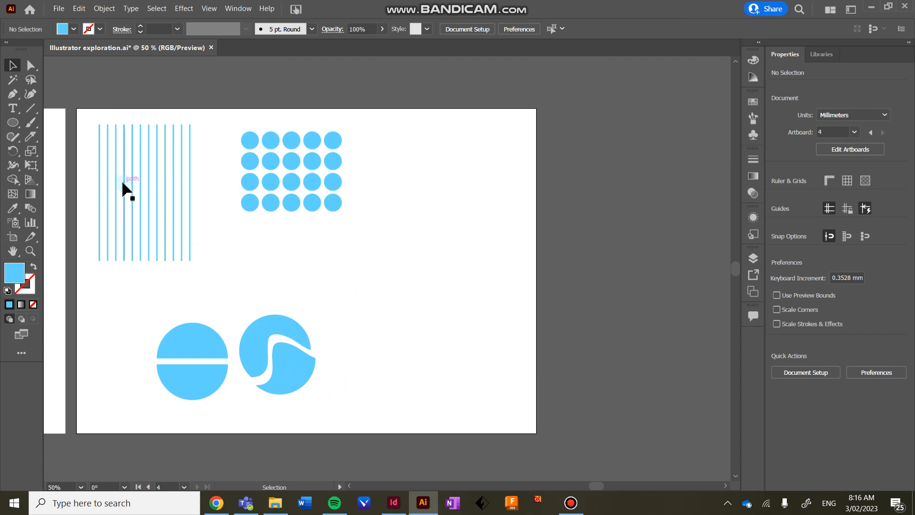
Draw a blue circle about 45.4 mm in diameter near the artboard's right side, and a rectangle about 24 × 85.6 mm overlapping its right part.
click(14, 123)
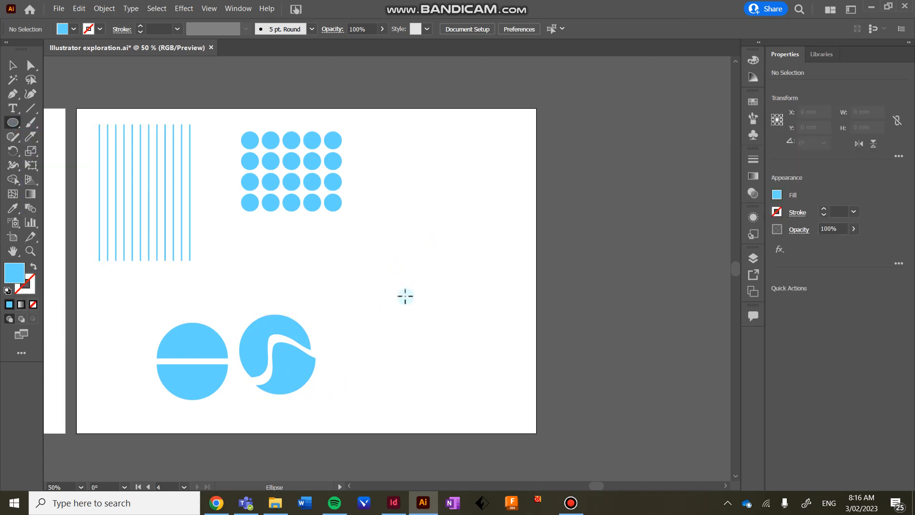
drag(400, 288, 451, 358)
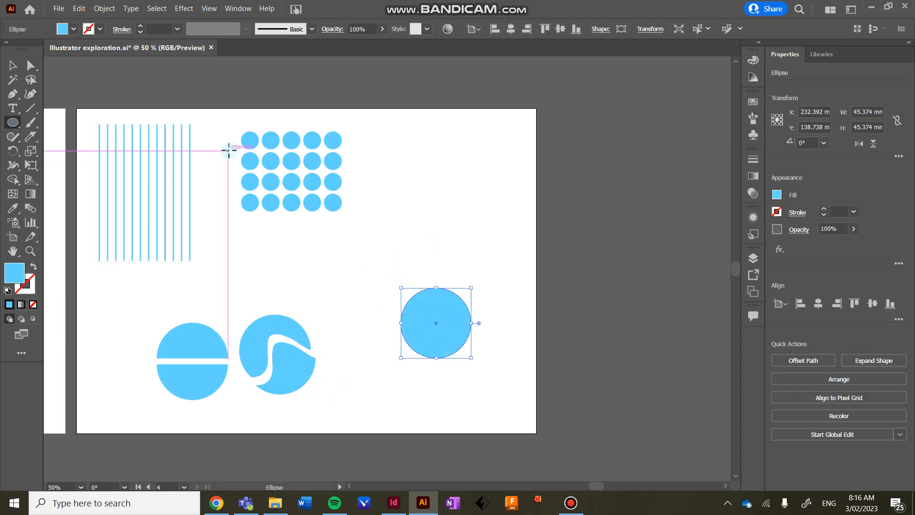
click(13, 123)
click(44, 123)
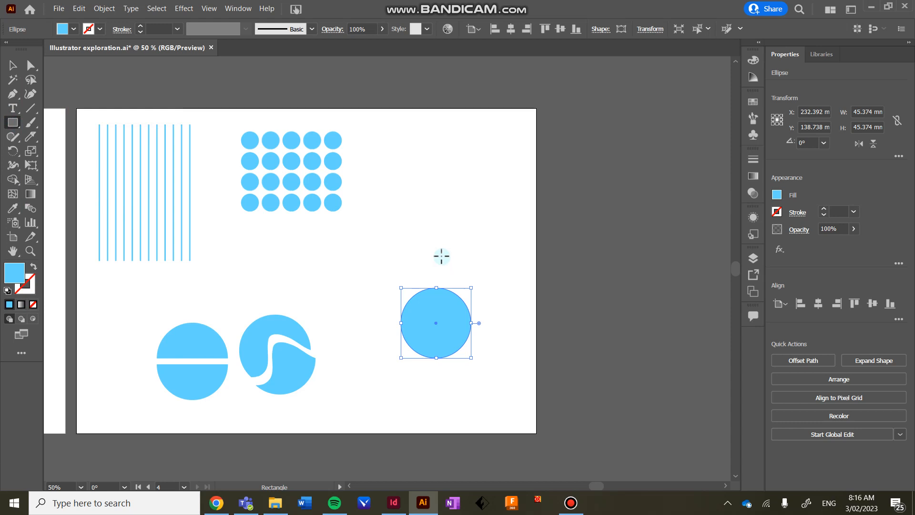
mouse_move(442, 256)
mouse_down()
mouse_move(477, 400)
mouse_move(425, 388)
mouse_move(473, 408)
mouse_move(479, 389)
mouse_up()
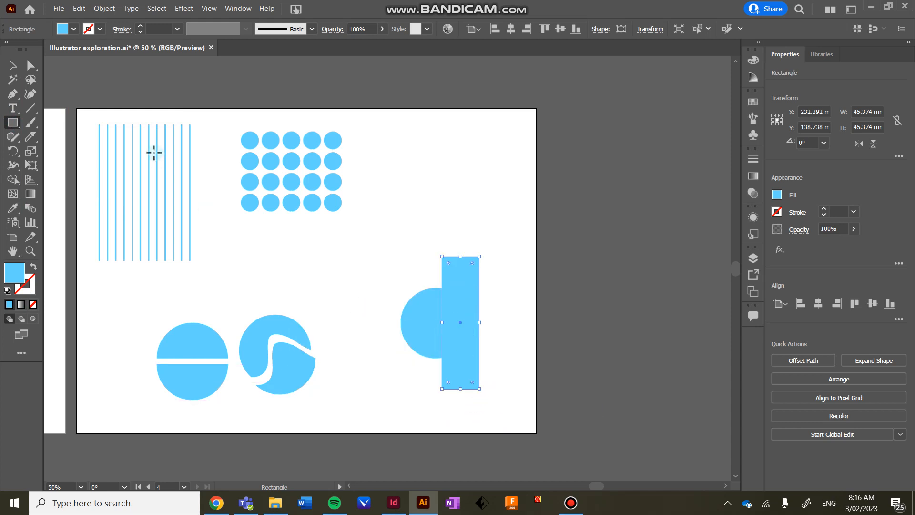
click(12, 65)
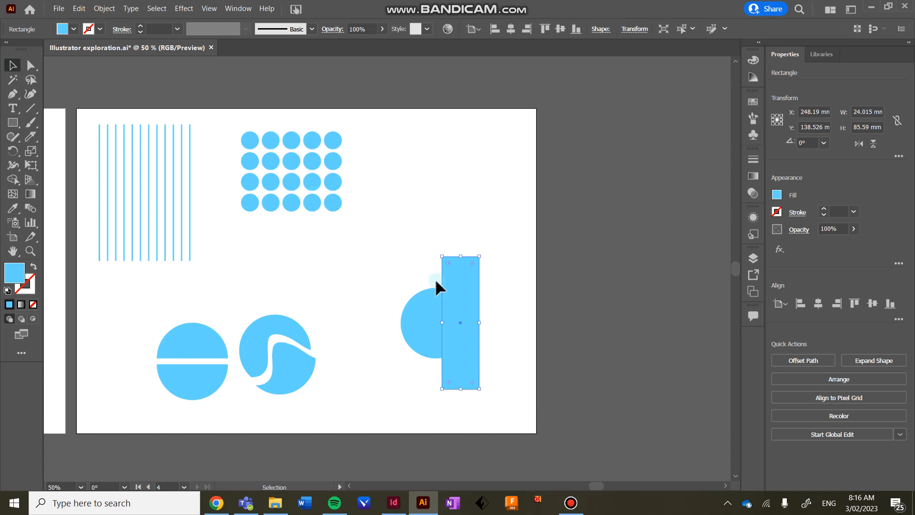
Try subtracting the rectangle from the circle with Minus Front, and undo the subtraction.
click(377, 257)
click(412, 312)
click(387, 354)
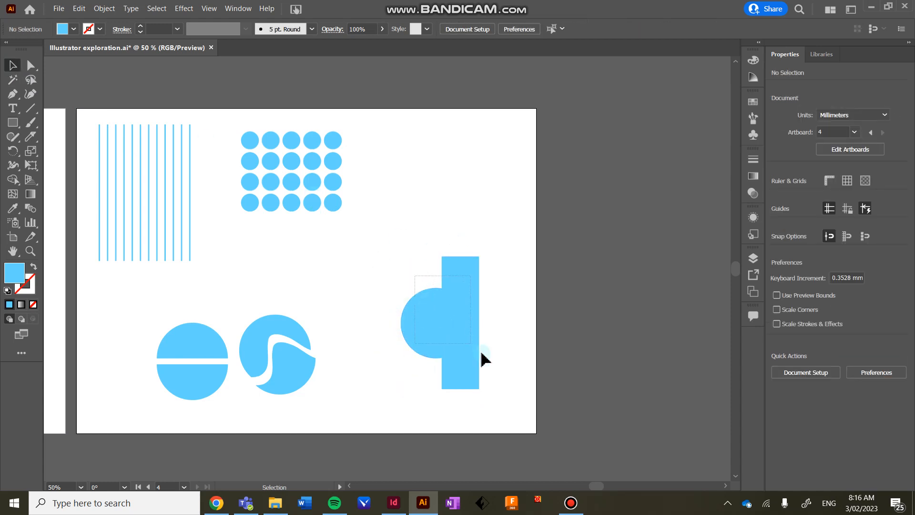
drag(482, 359, 493, 366)
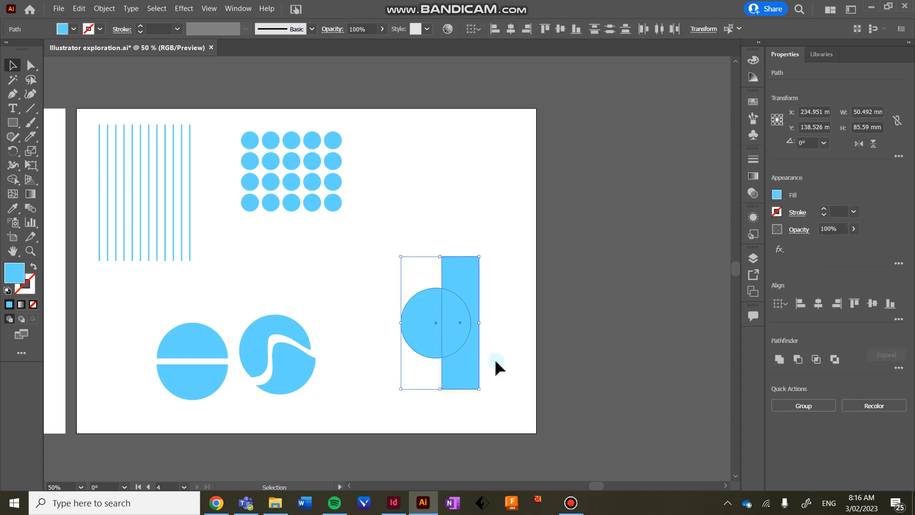
click(780, 361)
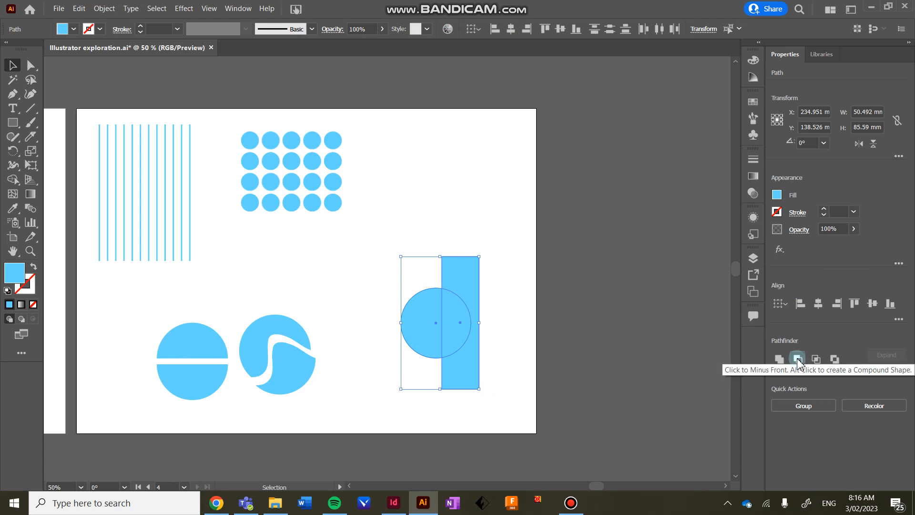
click(797, 359)
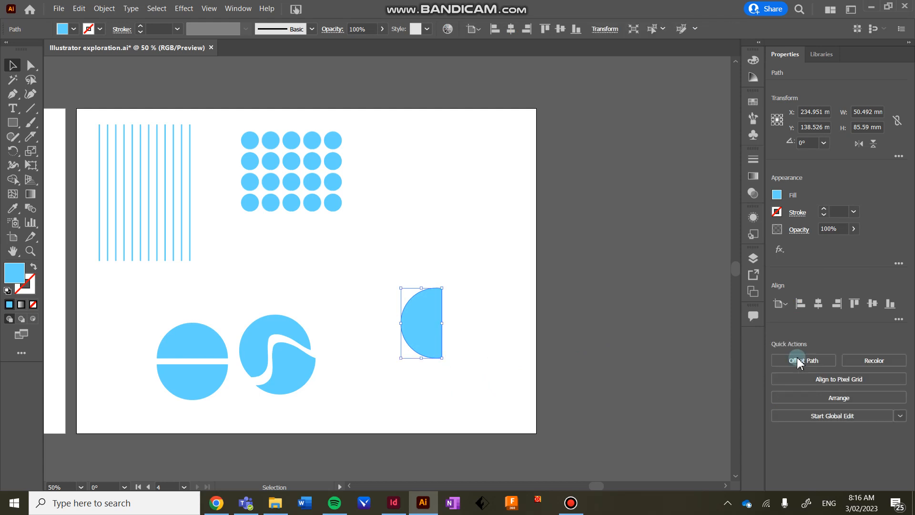
click(484, 296)
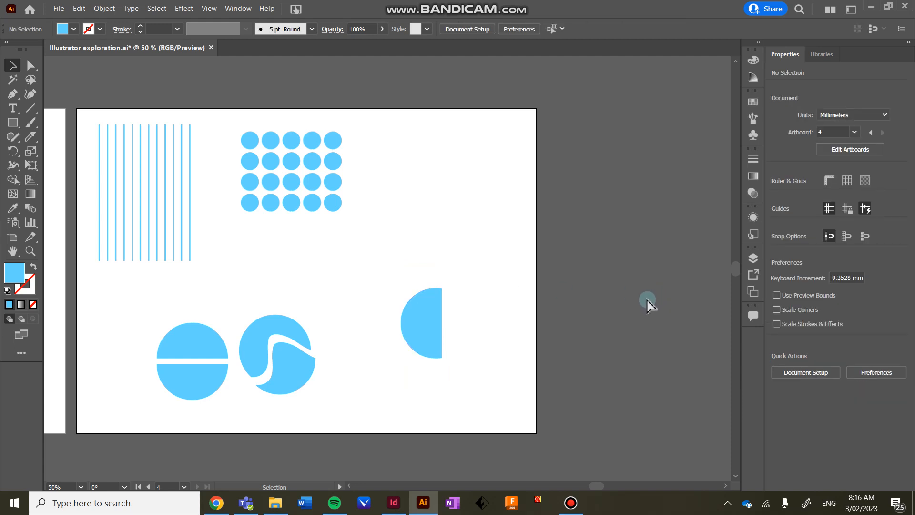
key(ctrl+z)
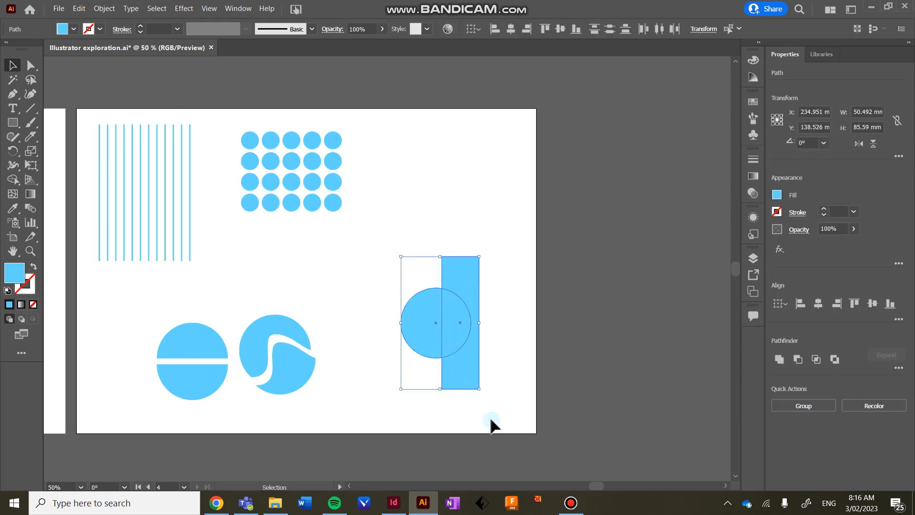
Reselect the circle and rectangle together, repeat the Minus Front cut, and undo it.
click(494, 387)
click(455, 382)
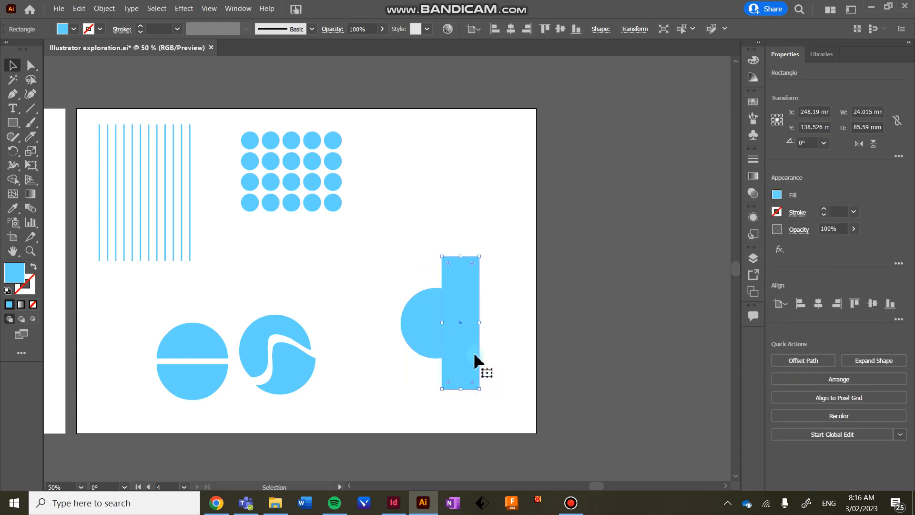
click(420, 340)
click(499, 382)
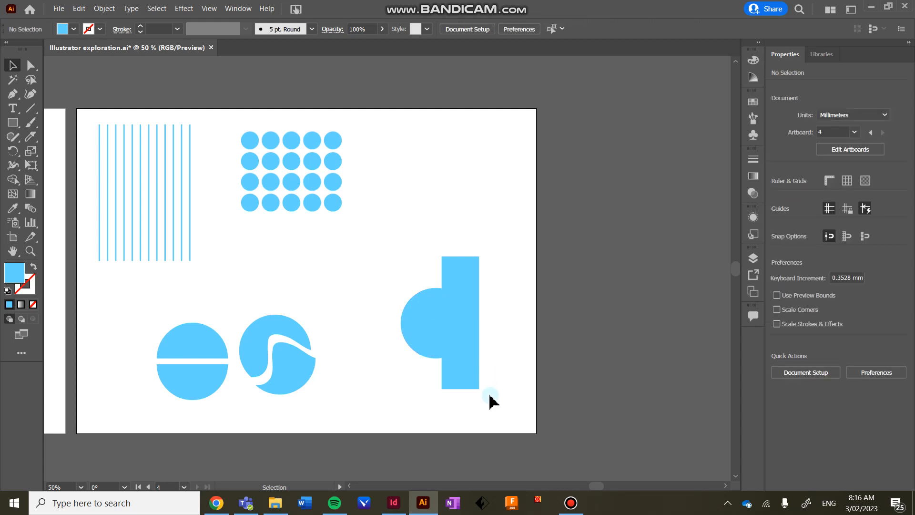
drag(490, 400, 438, 304)
click(799, 359)
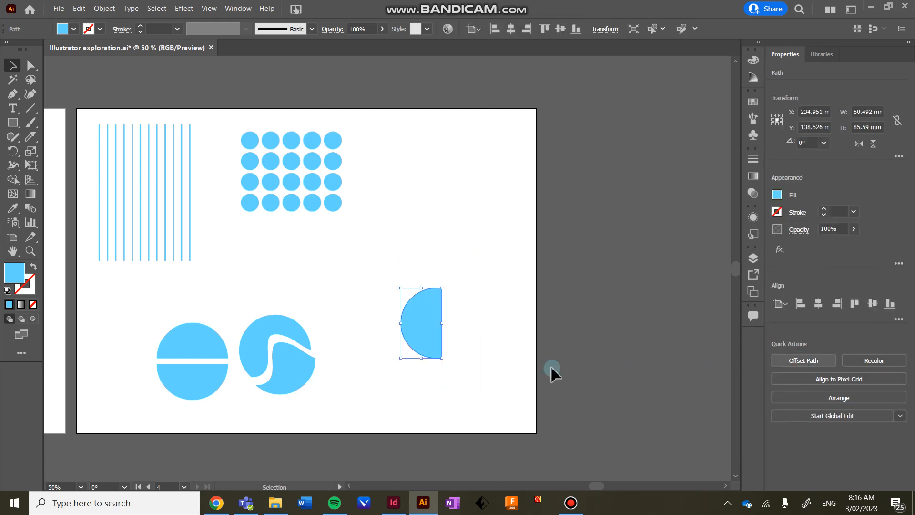
click(537, 370)
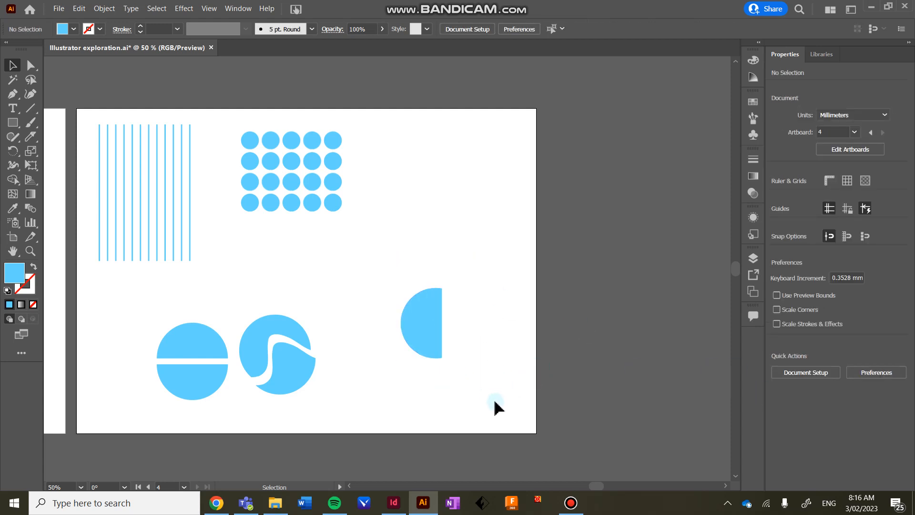
key(ctrl+z)
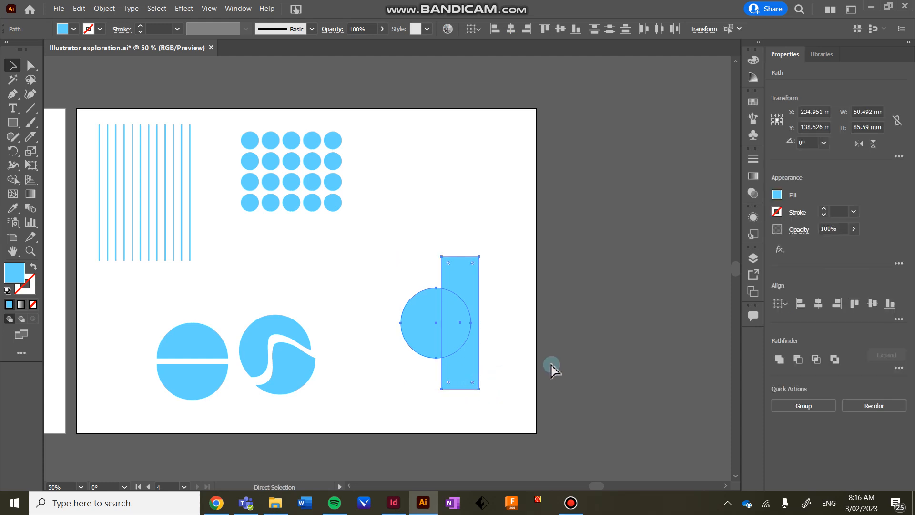
Move the overlapping circle and rectangle up and left, and paste a duplicate pair to their lower right.
drag(433, 330, 361, 294)
click(436, 317)
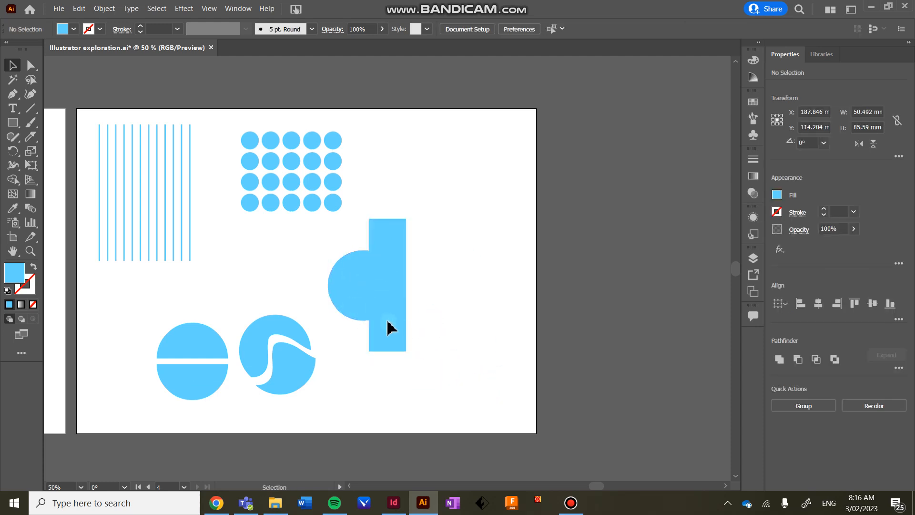
key(ctrl+v)
drag(419, 307, 518, 382)
click(523, 422)
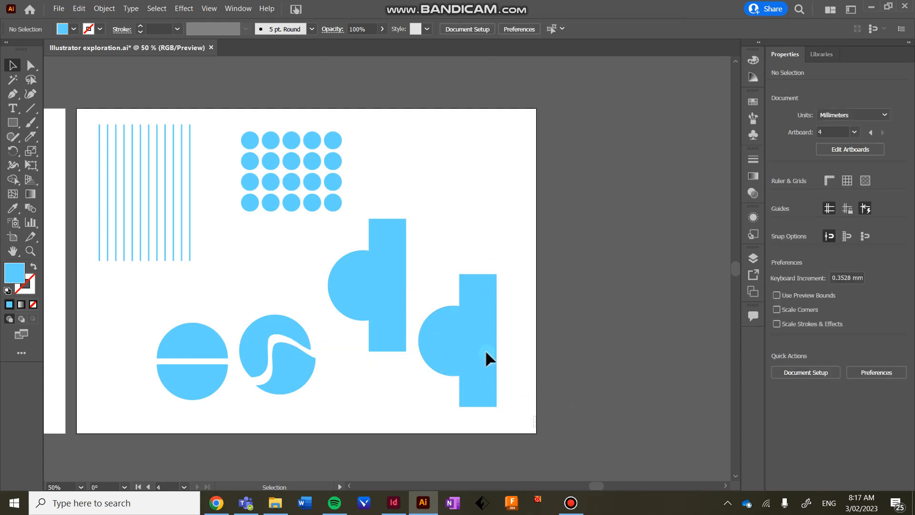
Unite the duplicate circle and rectangle into one shape, and move it to the artboard's upper-right corner.
drag(486, 353, 442, 287)
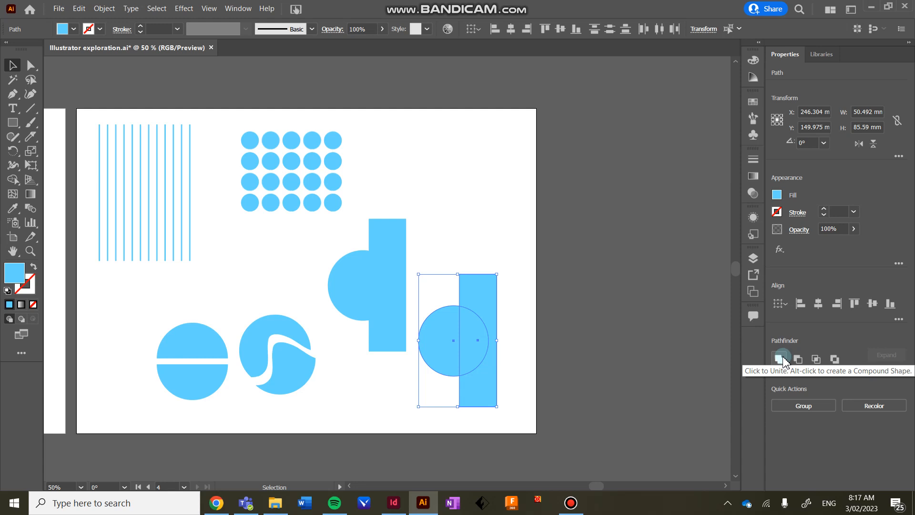
click(783, 361)
click(554, 378)
click(471, 360)
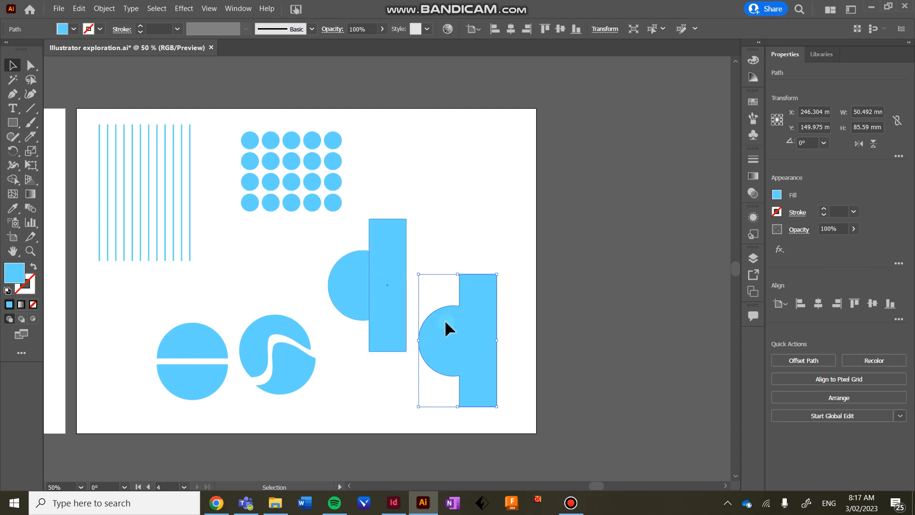
click(494, 412)
drag(455, 327, 472, 244)
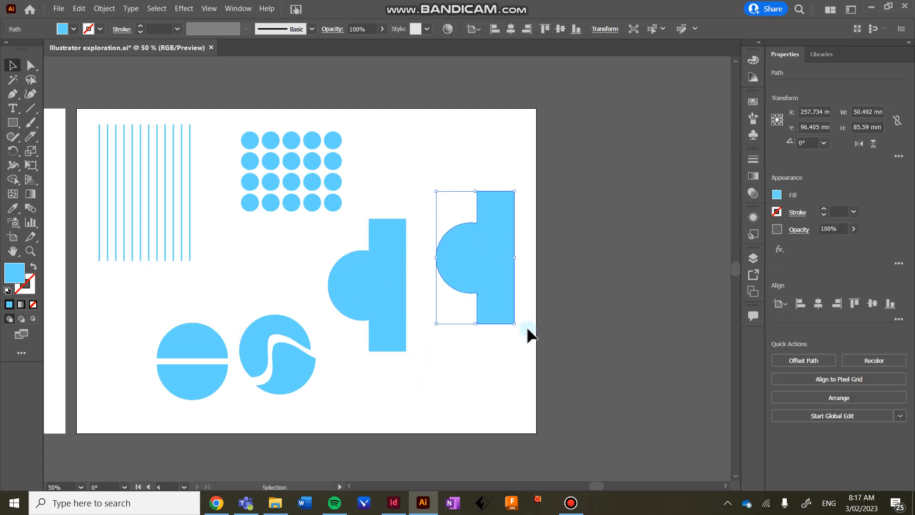
drag(491, 279, 503, 210)
Move the remaining circle and rectangle pair up between the dot grid and the united shape.
drag(428, 373, 336, 275)
drag(382, 296, 399, 194)
click(423, 260)
Try Minus Front and Unite in turn on the circle and rectangle beside the dot grid, undoing each result.
click(794, 358)
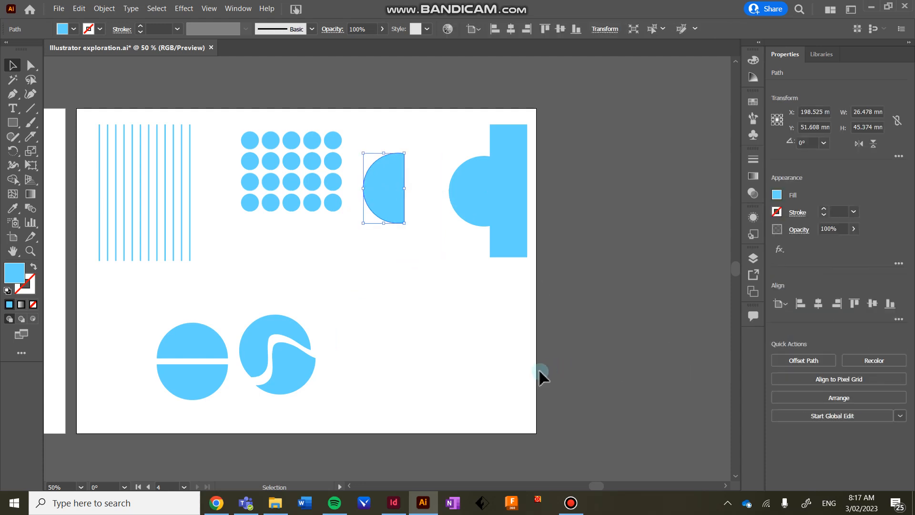
click(529, 357)
click(509, 279)
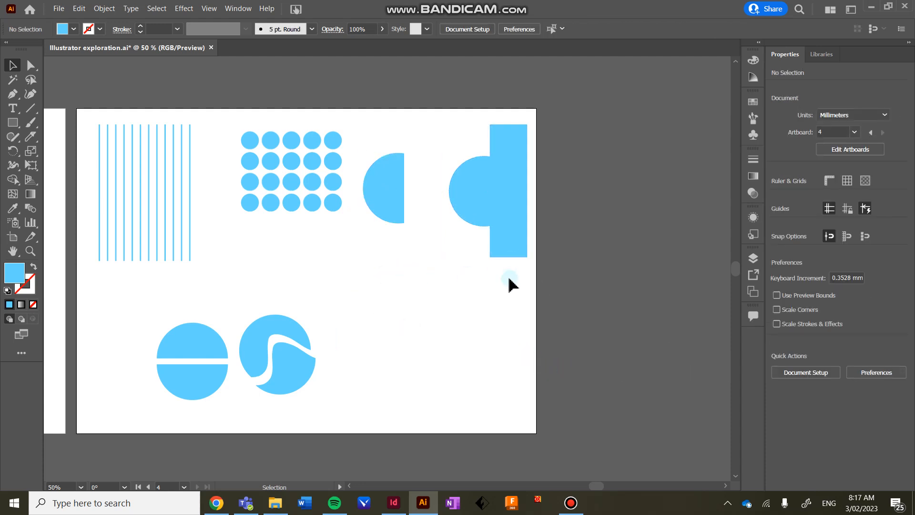
key(ctrl+z)
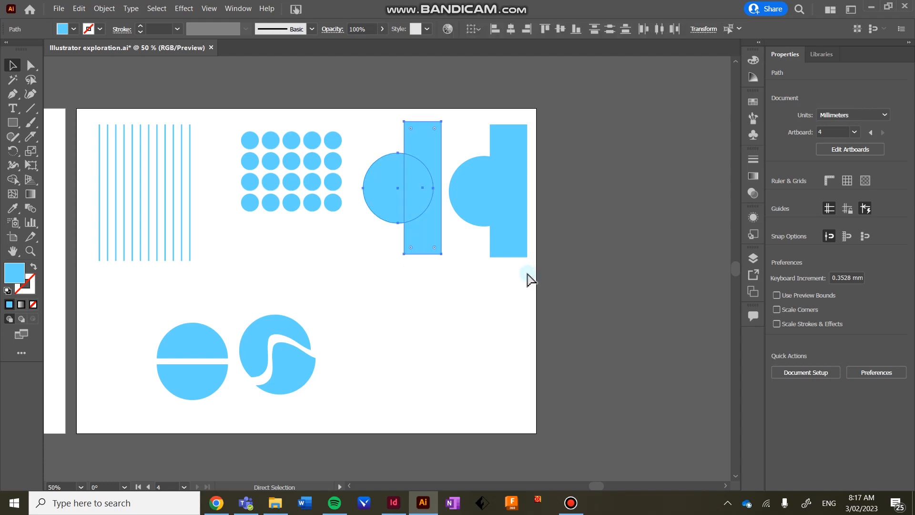
click(780, 360)
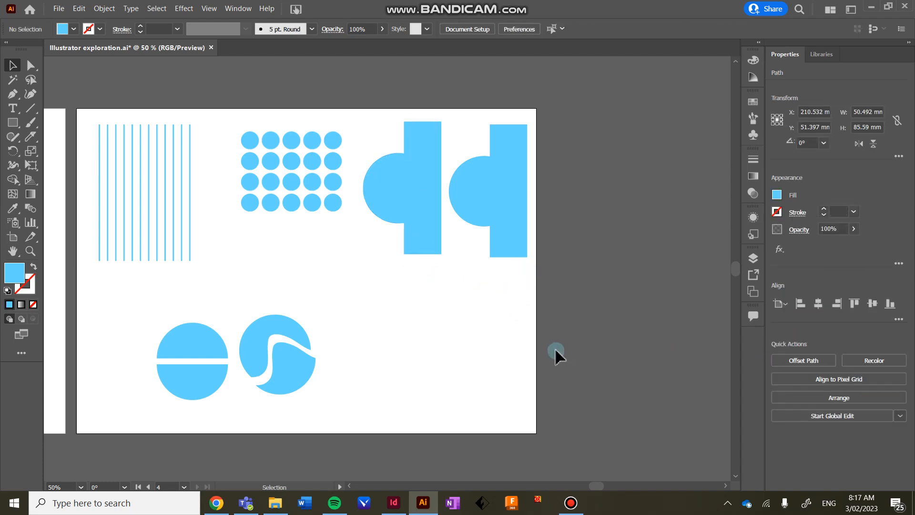
key(ctrl+z)
Subtract the rectangle from the circle beside the dot grid with Minus Front, and paste another circle and rectangle pair below the result.
click(798, 359)
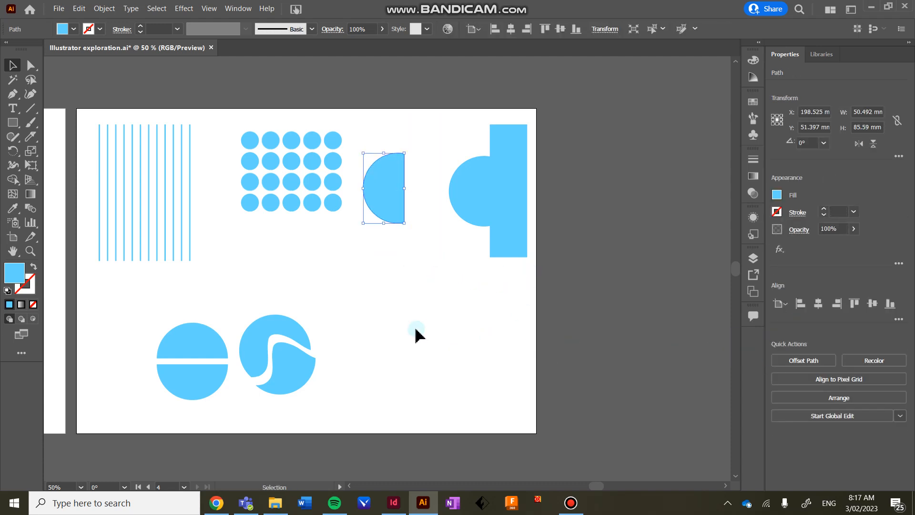
click(379, 321)
key(ctrl+v)
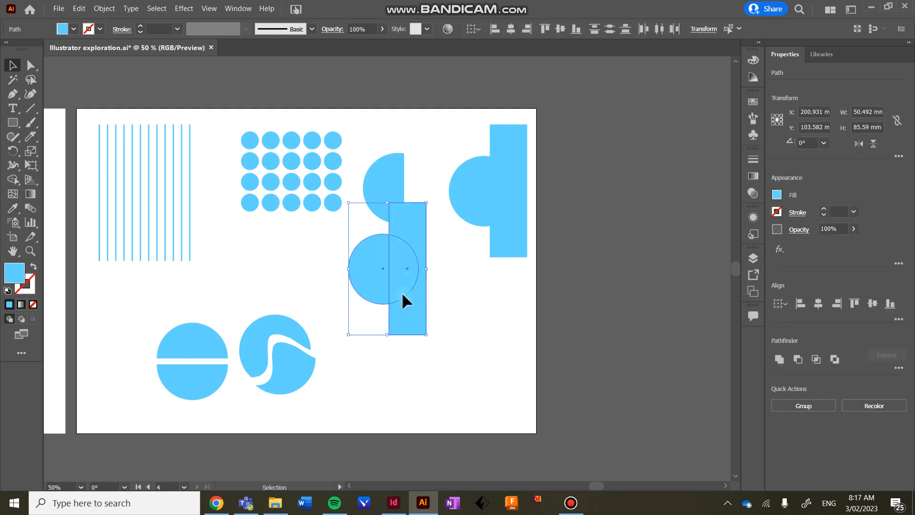
drag(405, 298, 402, 366)
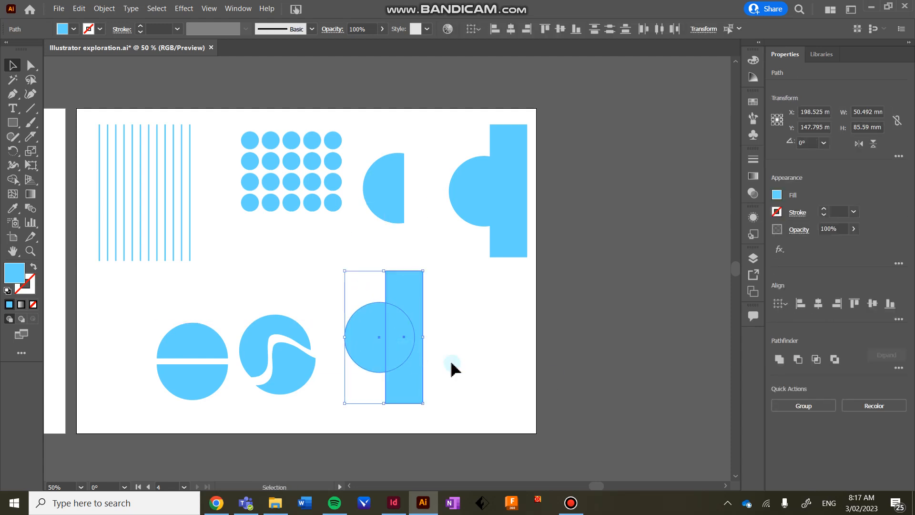
Try Intersect on the pasted circle and rectangle, and undo it.
click(818, 363)
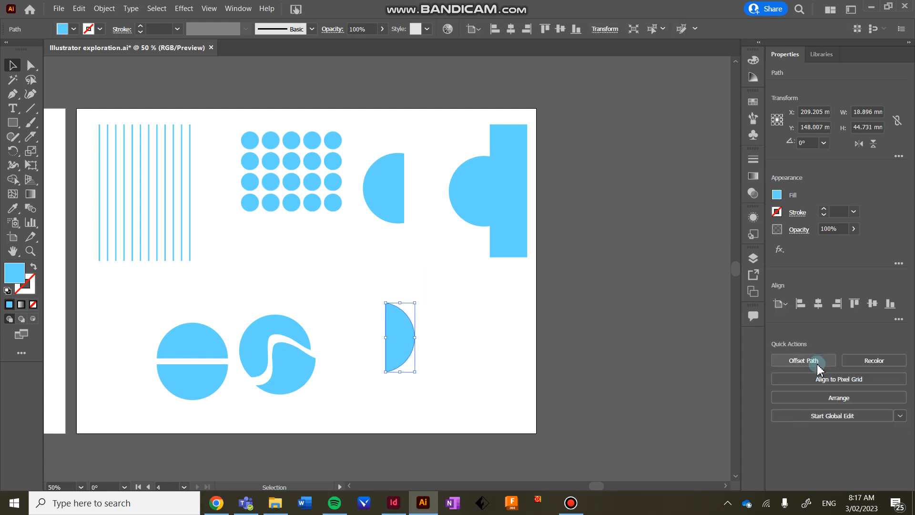
key(ctrl+z)
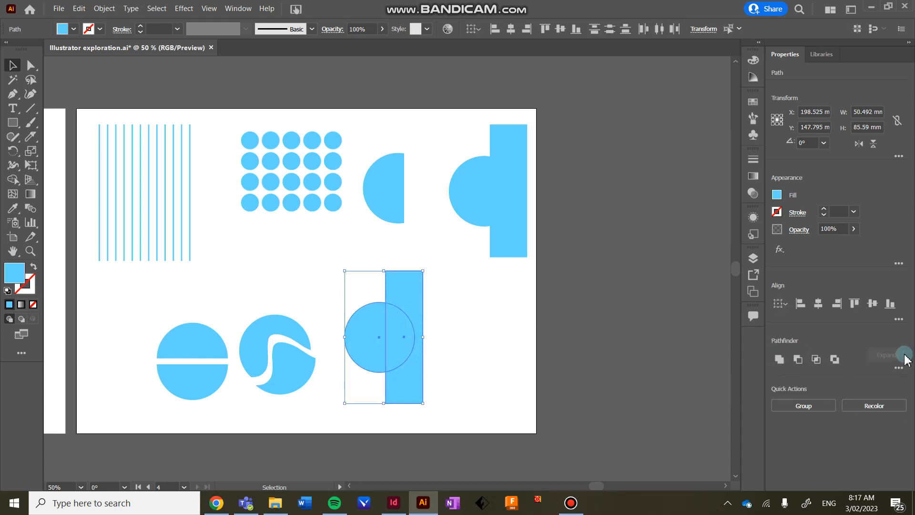
Intersect the pasted circle and rectangle with Pathfinder, and move the resulting half circle up below the first half circle.
click(816, 359)
click(487, 348)
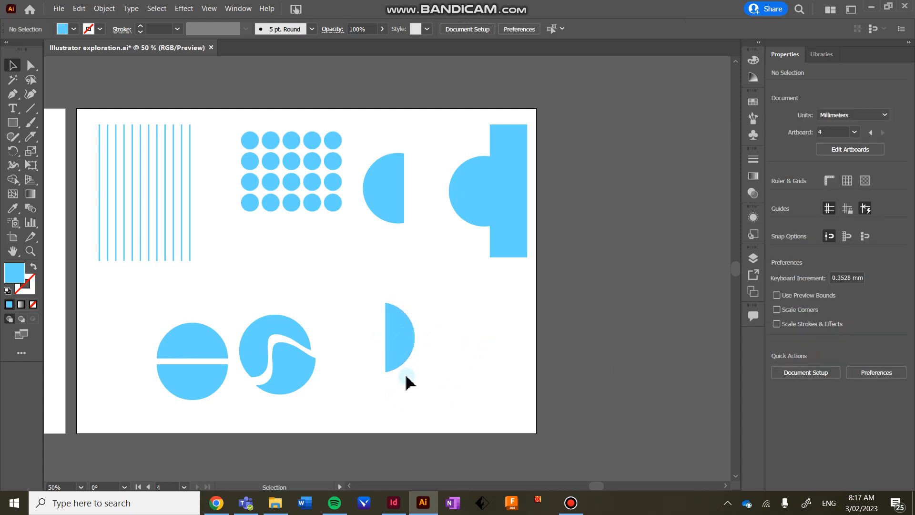
drag(400, 364, 497, 398)
Paste another circle and rectangle pair below the united shape, and apply Pathfinder Exclude to it.
key(ctrl+v)
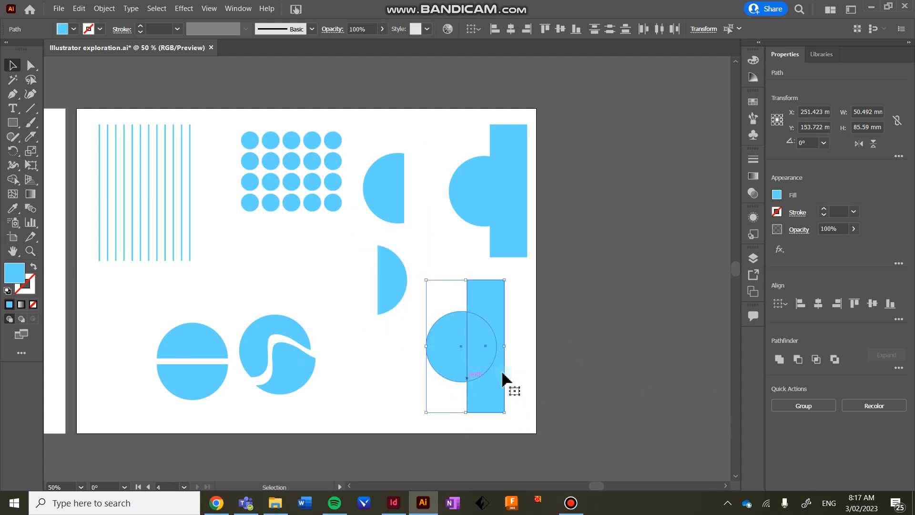
click(835, 360)
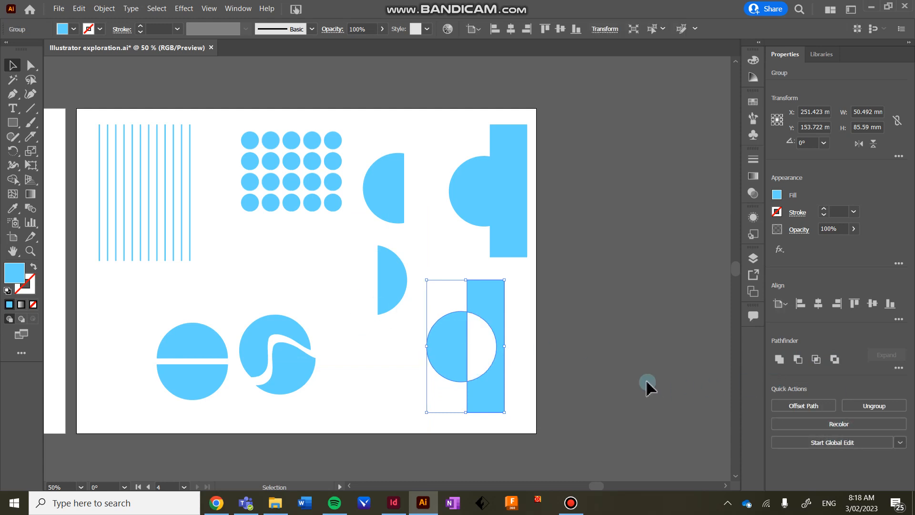
click(585, 379)
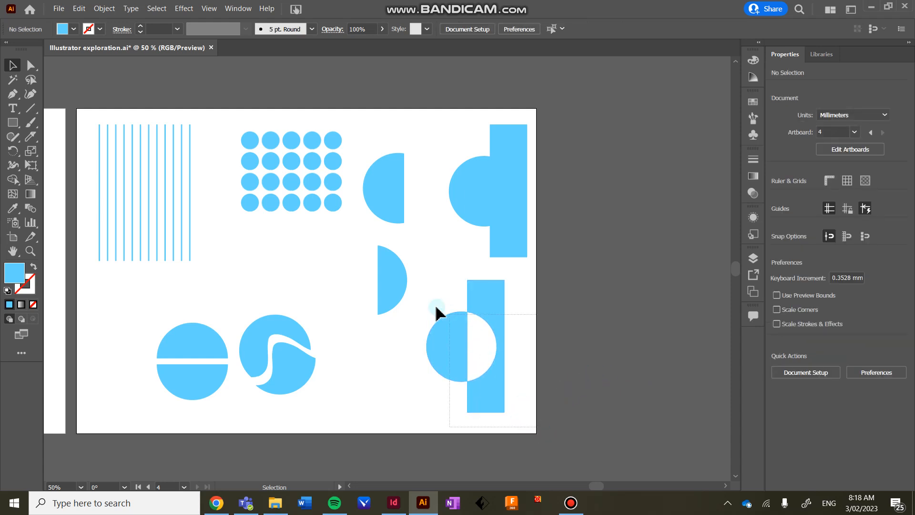
Move the excluded shape directly beneath the united shape, and place both half circles closer to the combined shapes.
drag(460, 342, 480, 333)
click(588, 343)
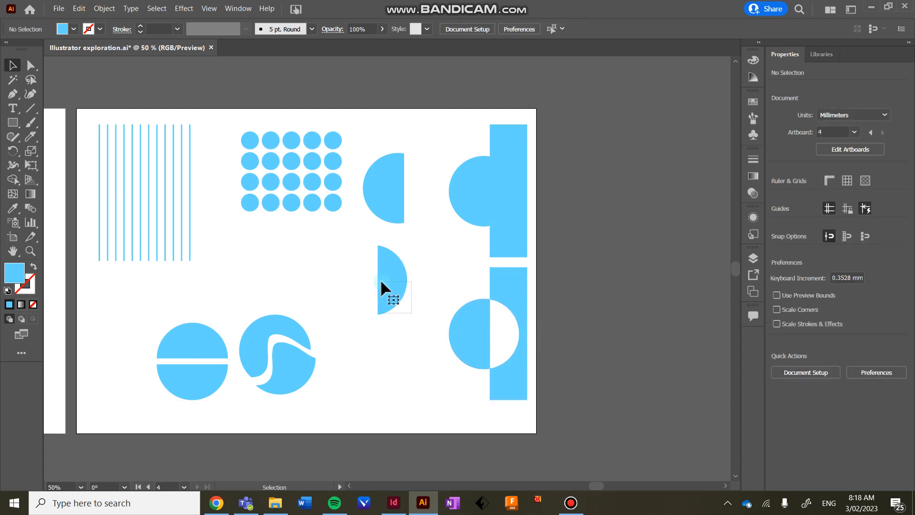
drag(381, 288, 464, 248)
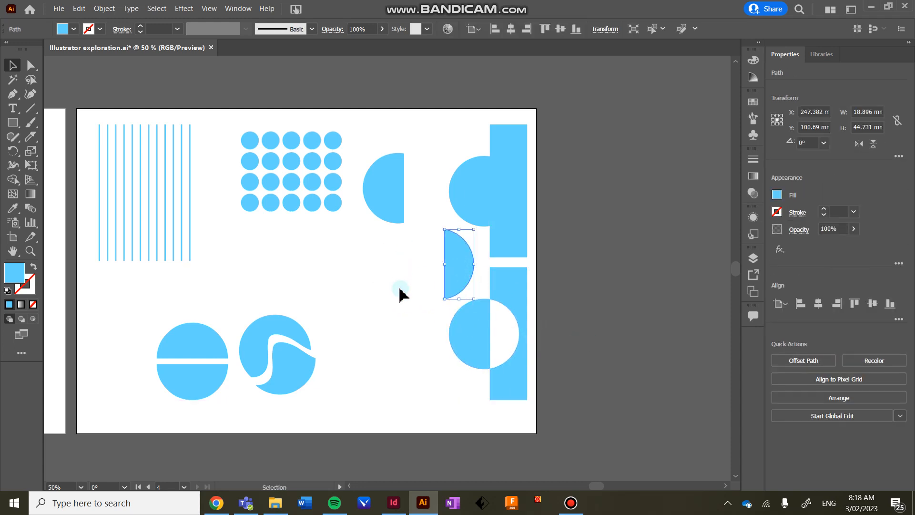
click(400, 294)
drag(400, 201, 437, 184)
click(609, 235)
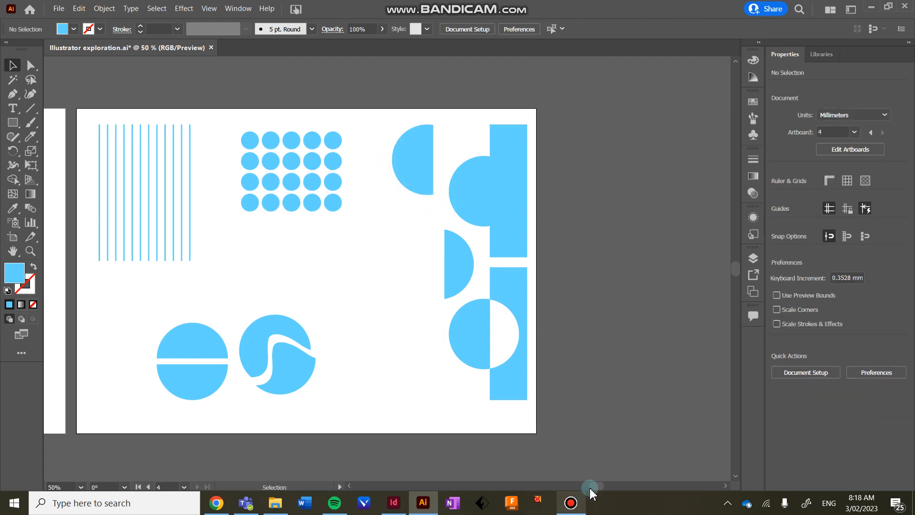
Move the pink cloud on the neighbouring artboard closer to the grid of outlined circles.
drag(591, 486, 559, 459)
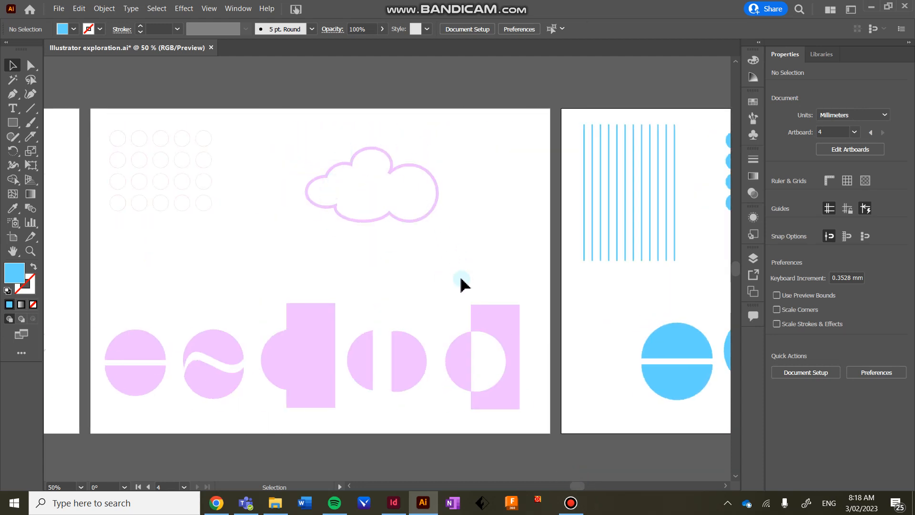
drag(429, 220, 352, 197)
click(399, 195)
click(417, 169)
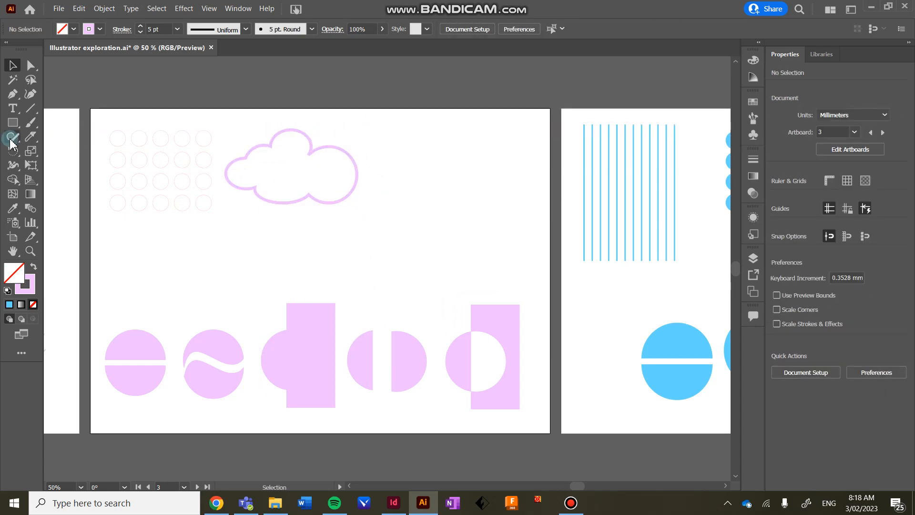
Draw a cluster of seven overlapping pink-outlined ellipses, about 75 by 49 mm overall, in the free space beside the cloud.
drag(13, 129, 60, 150)
mouse_move(418, 142)
mouse_down()
mouse_move(457, 184)
mouse_move(496, 201)
mouse_up()
mouse_move(447, 134)
mouse_down()
mouse_move(480, 184)
mouse_move(511, 170)
mouse_move(524, 189)
mouse_up()
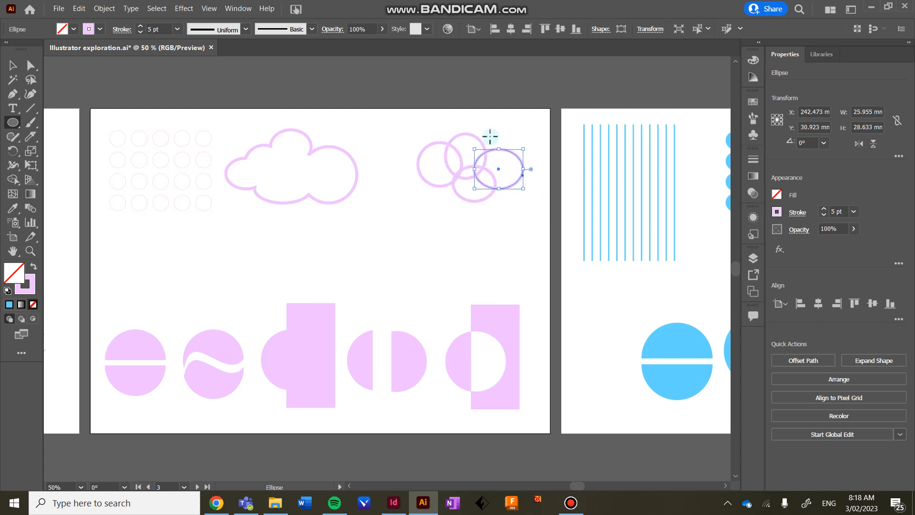
drag(469, 123, 535, 193)
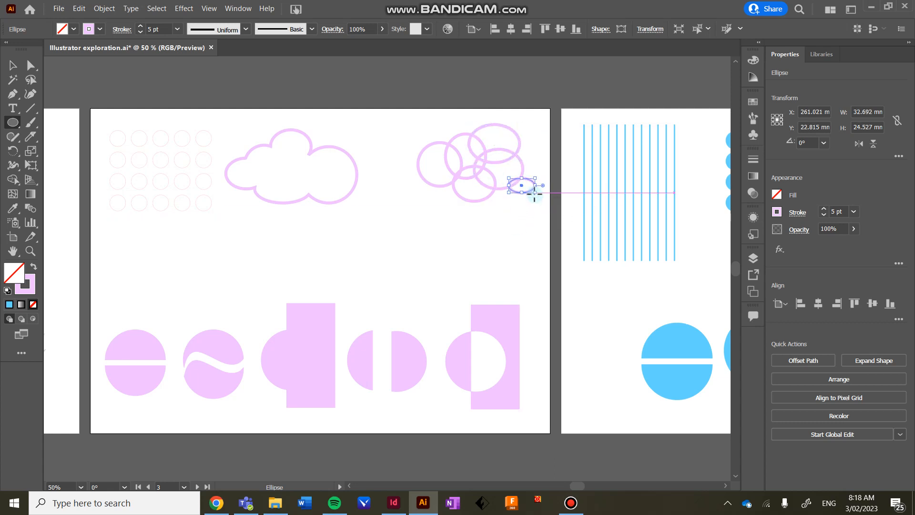
drag(501, 156, 532, 186)
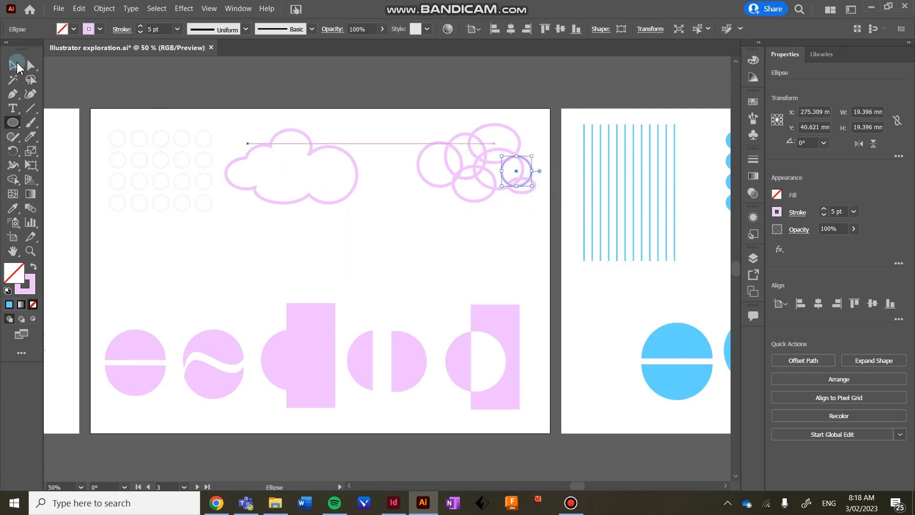
Merge the overlapping ellipses into one cloud outline with the Shape Builder tool.
click(12, 64)
drag(409, 117, 537, 218)
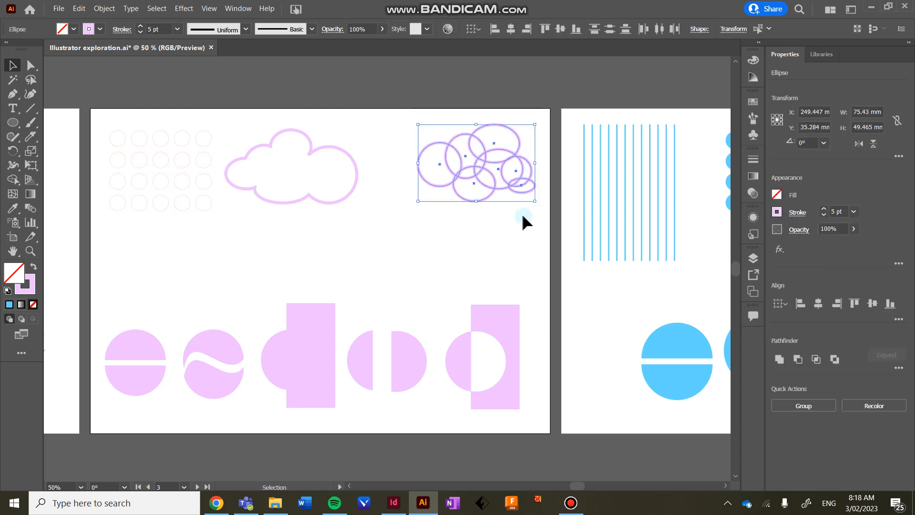
click(9, 185)
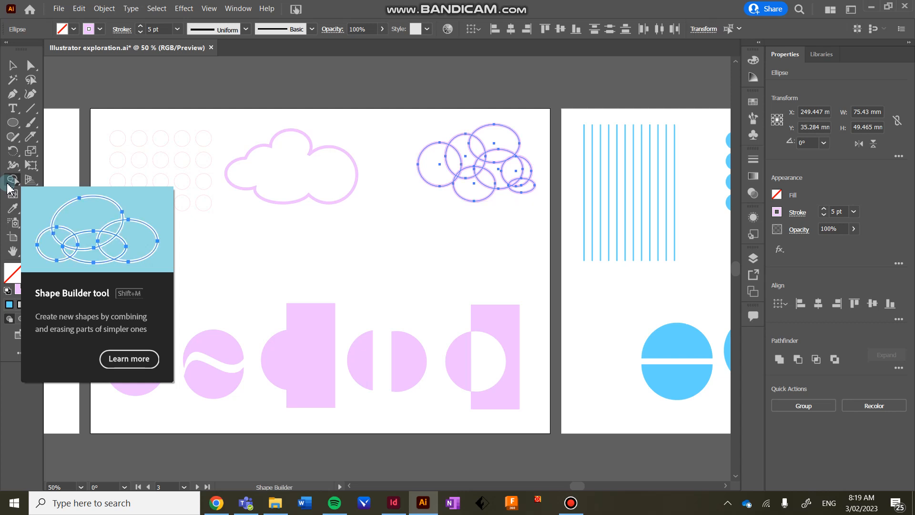
mouse_move(423, 170)
mouse_down()
mouse_move(501, 146)
mouse_move(478, 188)
mouse_up()
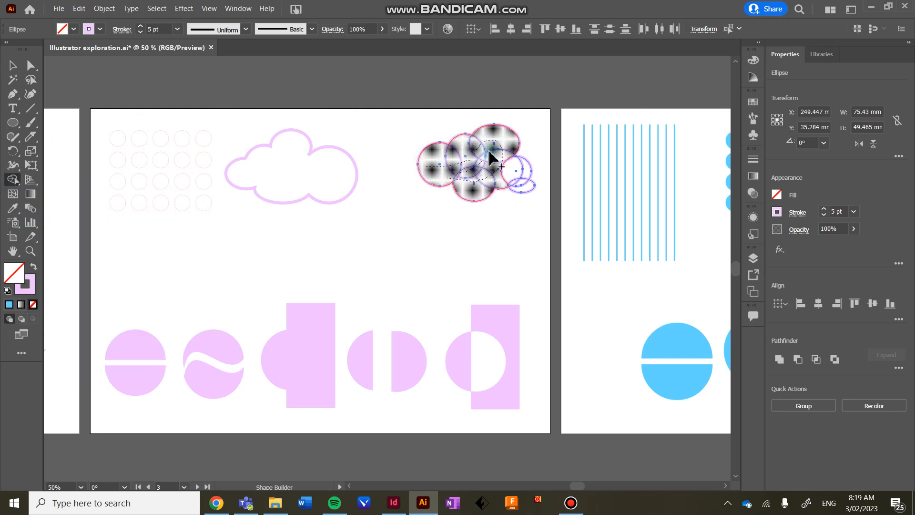
drag(489, 153, 520, 189)
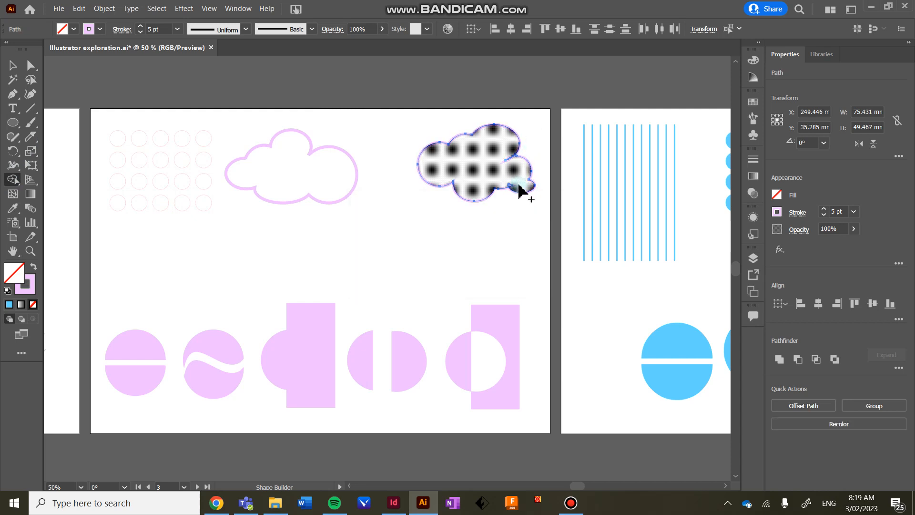
Merge the leftover sliver in the new cloud's notch into the cloud with the Shape Builder tool.
key(ctrl+plus)
key(ctrl+plus)
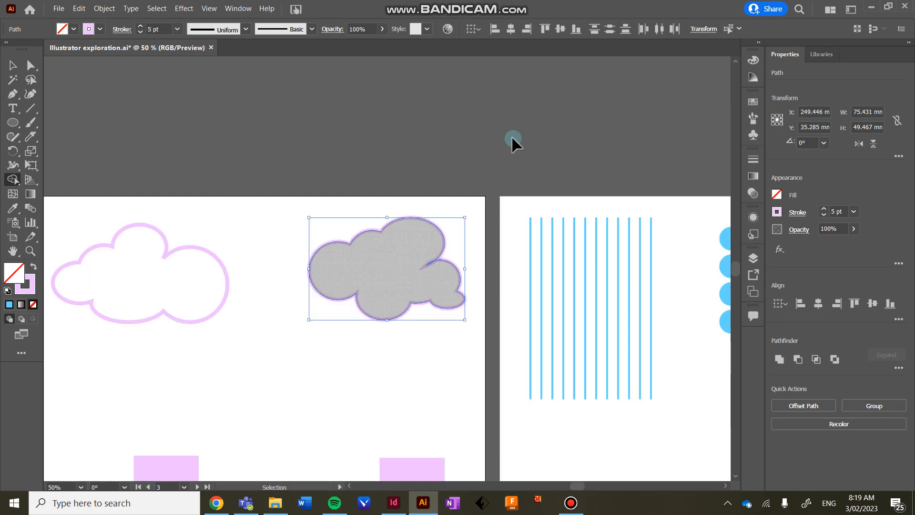
key(ctrl+plus)
key(ctrl+plus)
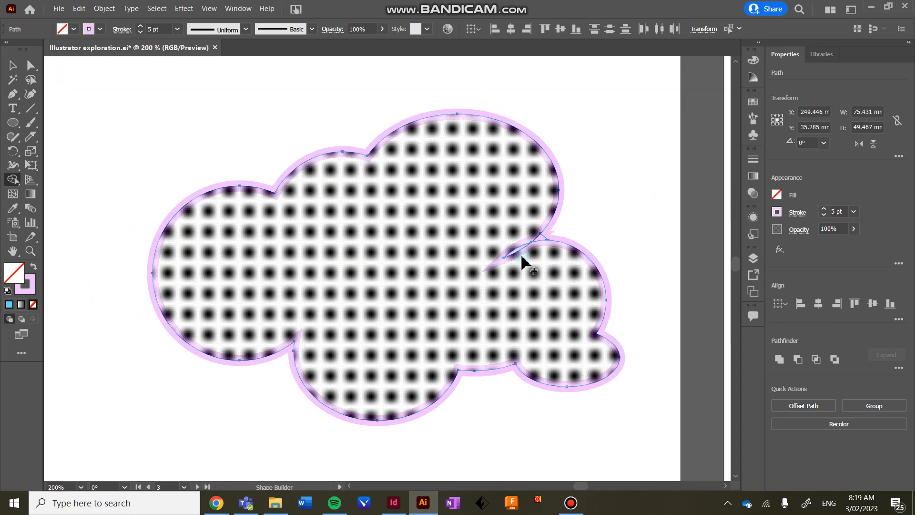
drag(551, 262, 549, 259)
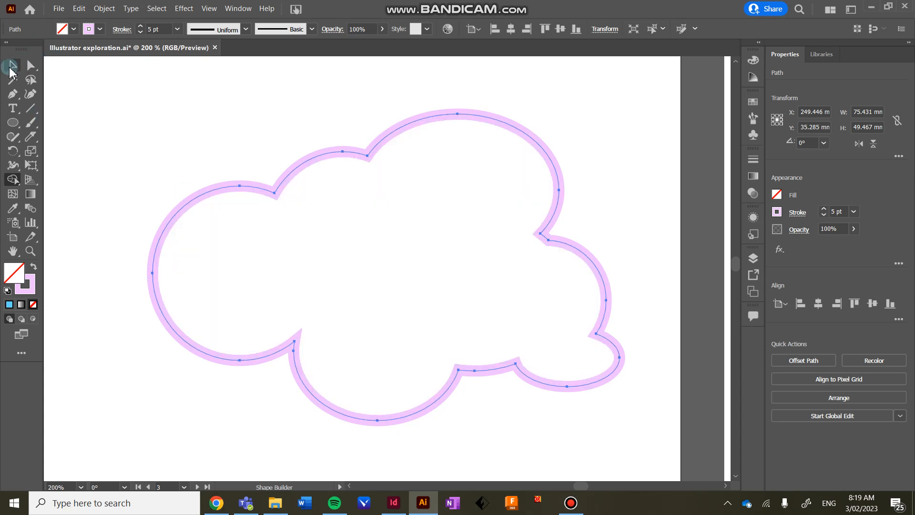
click(12, 65)
click(146, 117)
Move the new cloud next to the large cloud and scale it down to about 38 by 25 mm.
key(ctrl+minus)
key(ctrl+minus)
key(ctrl+minus)
key(ctrl+minus)
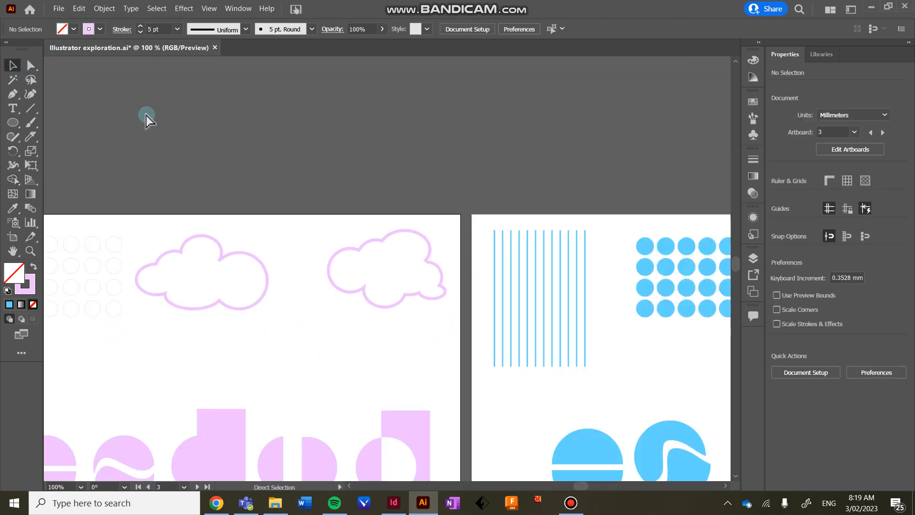
click(398, 298)
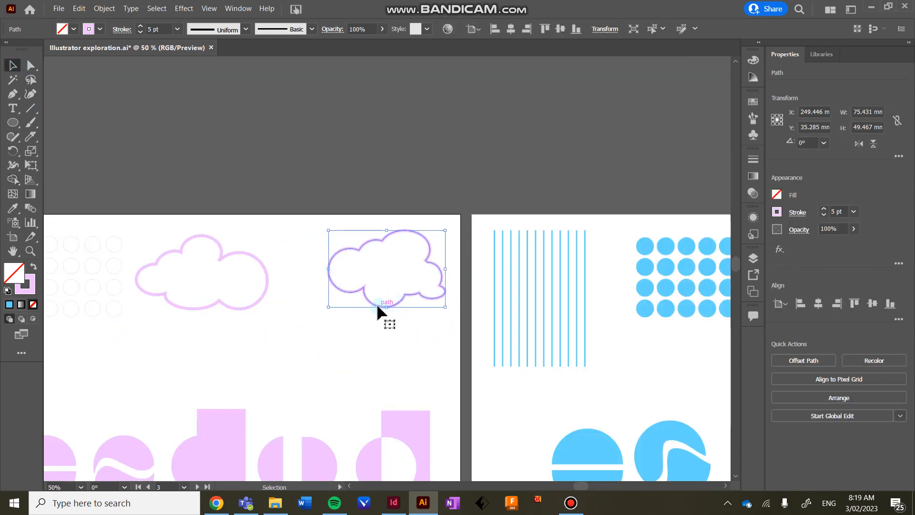
drag(380, 311, 323, 305)
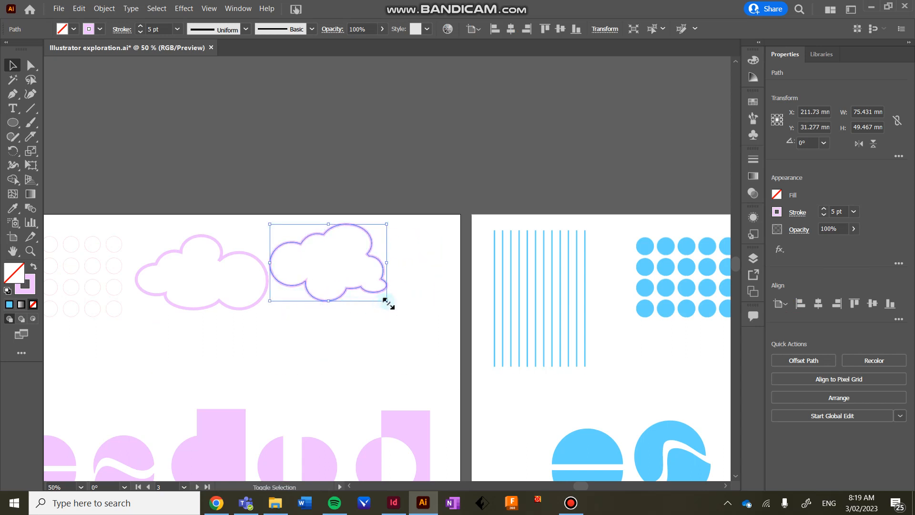
drag(388, 301, 329, 263)
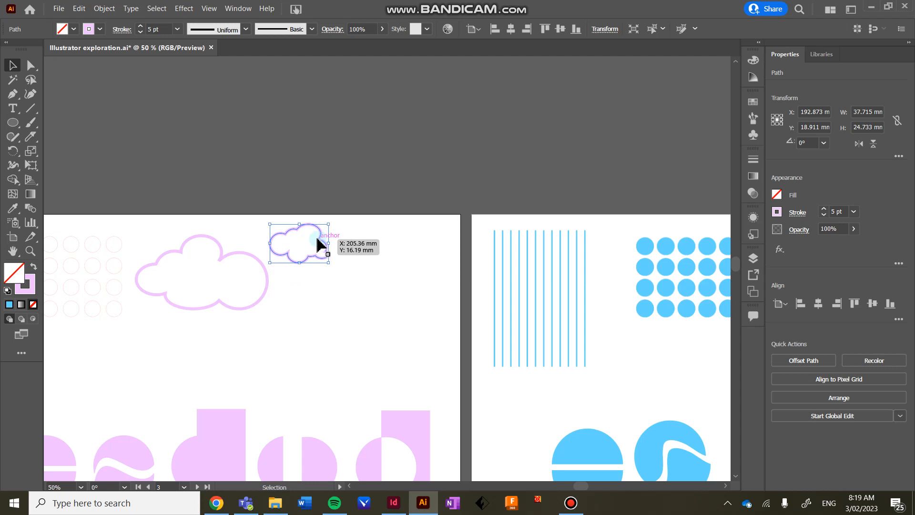
Duplicate the small cloud below itself and enlarge the copy slightly.
drag(319, 244, 359, 323)
mouse_move(362, 267)
mouse_down()
mouse_move(367, 235)
mouse_move(352, 219)
mouse_move(374, 288)
mouse_move(380, 268)
mouse_up()
click(396, 300)
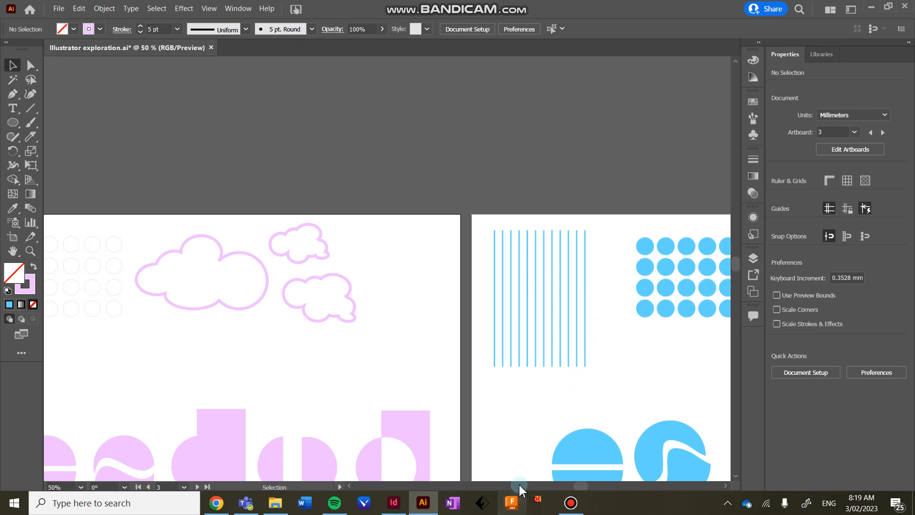
Delete all the blue vertical lines except the leftmost one.
drag(587, 485, 599, 485)
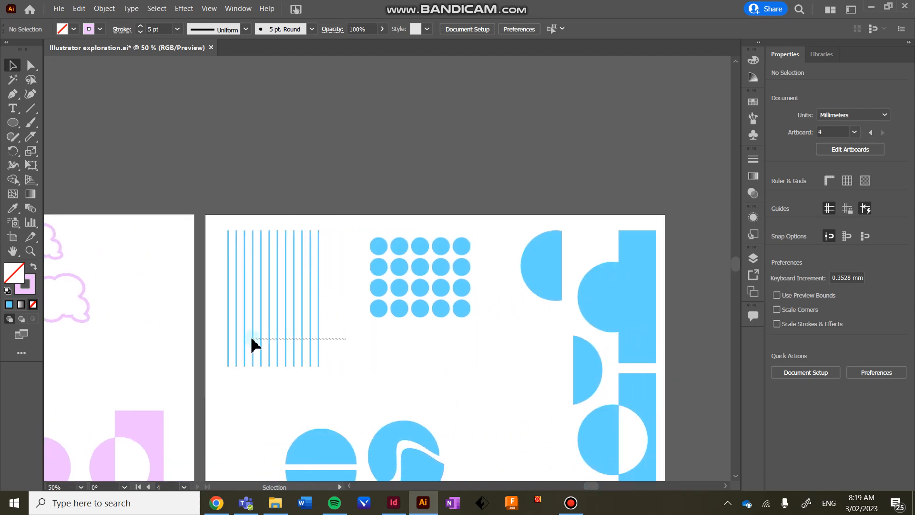
click(233, 337)
click(341, 353)
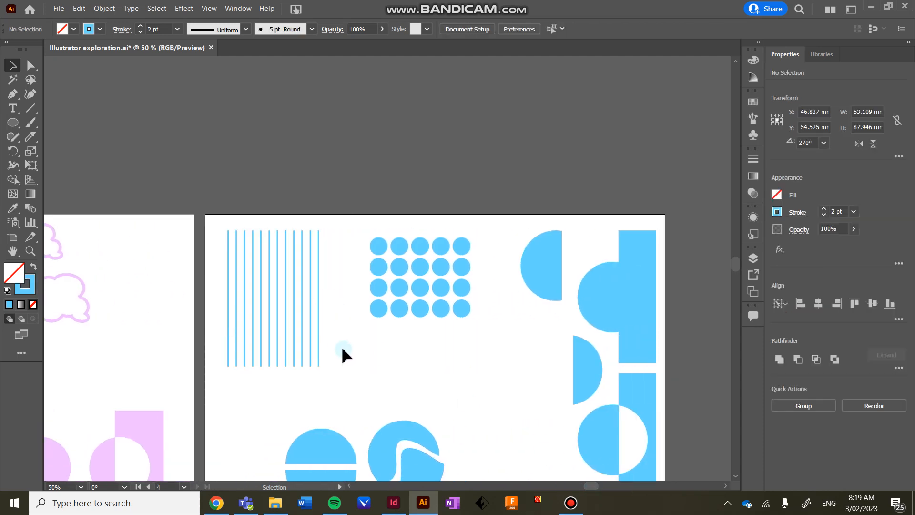
drag(276, 349, 233, 356)
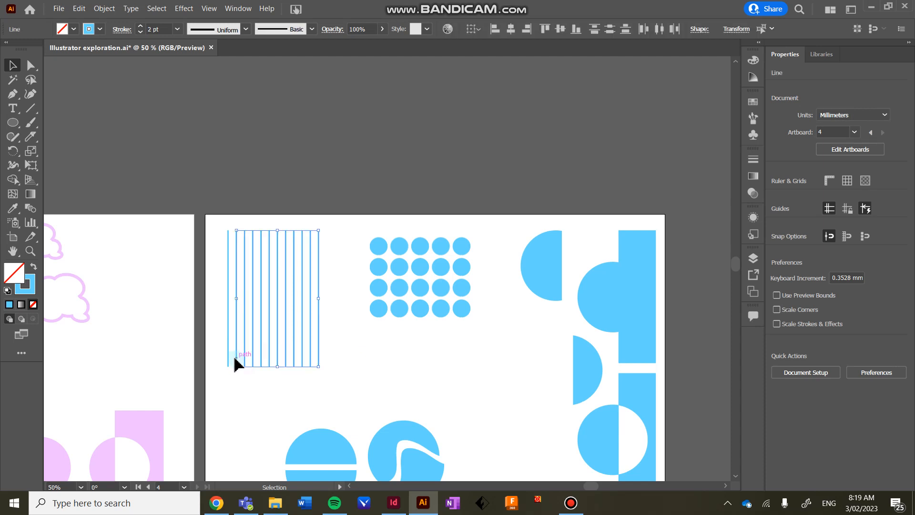
key(Delete)
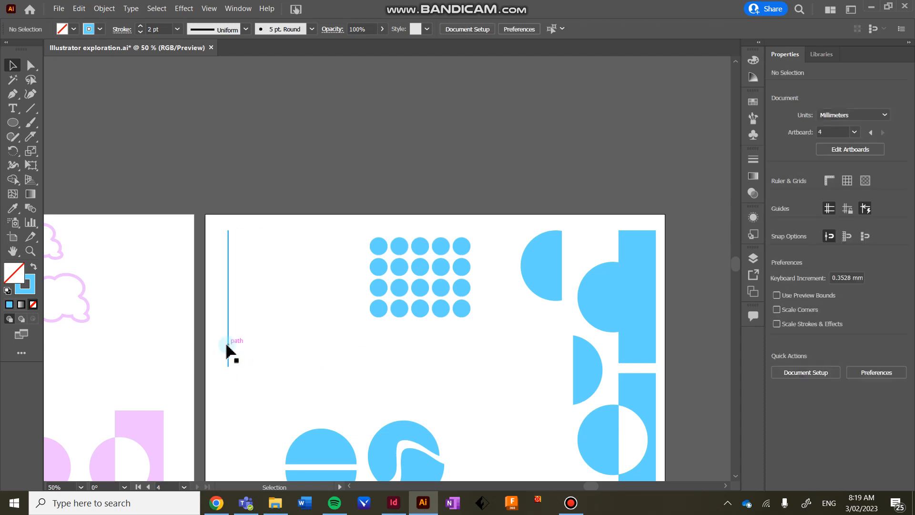
Duplicate the remaining blue vertical line about 4 mm to its right.
click(228, 351)
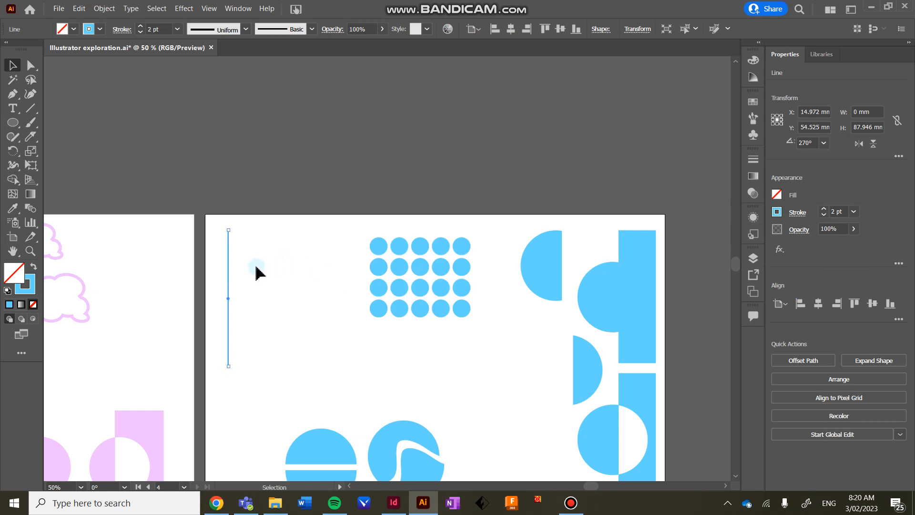
drag(226, 259, 235, 258)
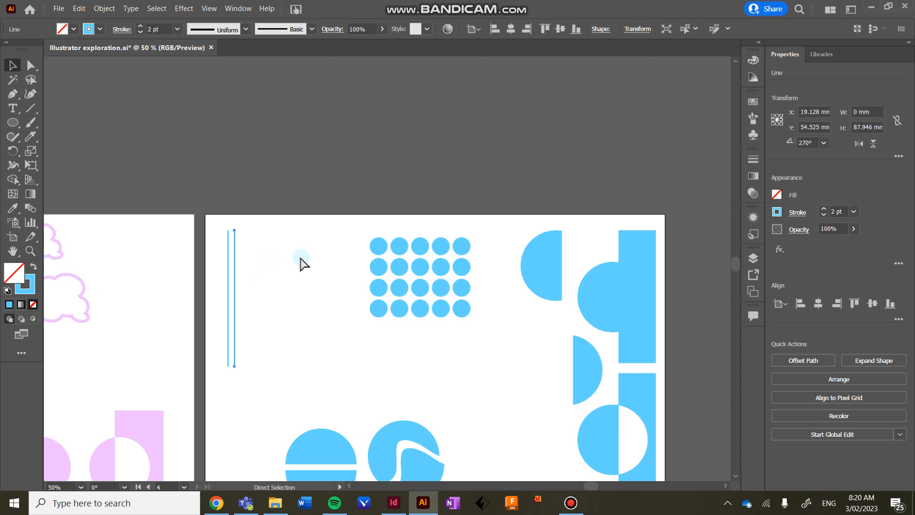
Repeat the line duplication with Transform Again to build a row of evenly spaced vertical lines.
key(ctrl+d)
key(ctrl+d)
key(ctrl+d)
key(ctrl+d)
key(ctrl+d)
key(ctrl+d)
key(ctrl+d)
key(ctrl+d)
key(ctrl+d)
key(ctrl+d)
key(ctrl+d)
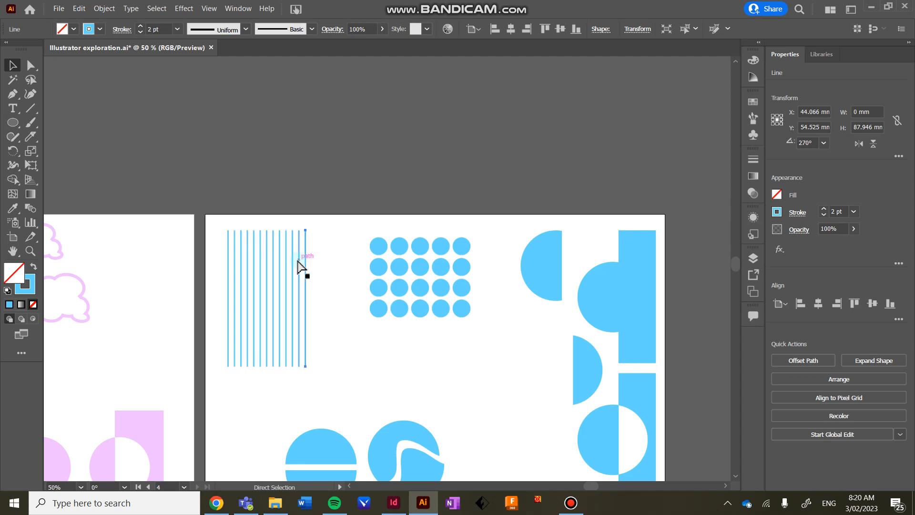
key(ctrl+d)
key(ctrl+d)
key(ctrl+d)
key(ctrl+d)
Undo the repeated line copies back to the original line and its first duplicate.
key(ctrl+plus)
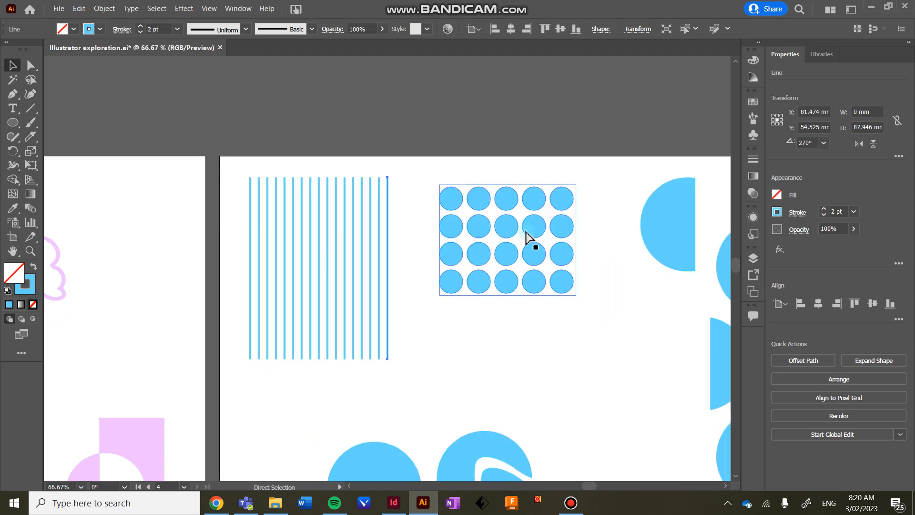
key(ctrl+plus)
key(ctrl+plus)
key(ctrl+minus)
key(ctrl+minus)
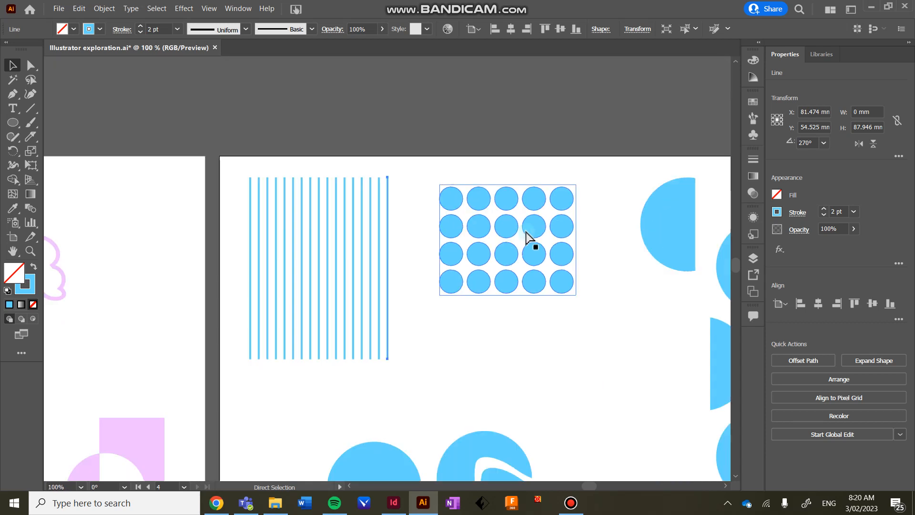
key(ctrl+z)
key(ctrl+z)
key(ctrl+z)
key(ctrl+z)
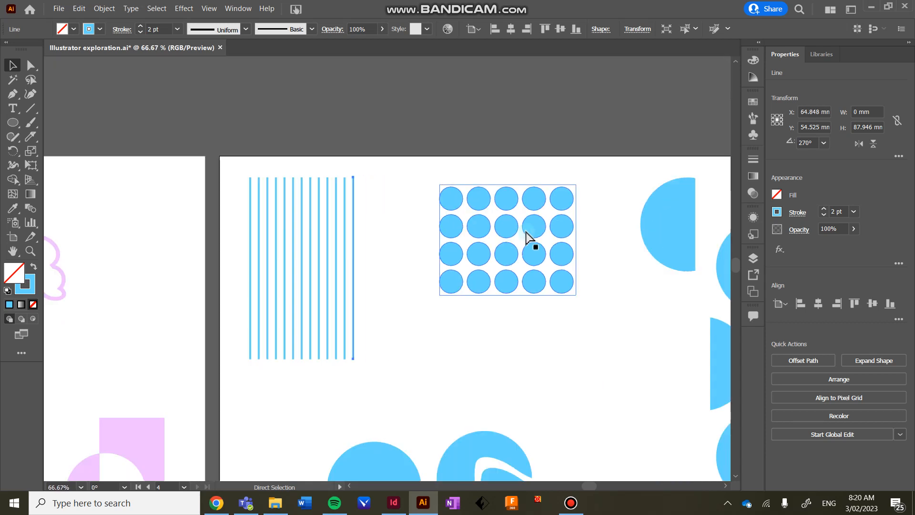
key(ctrl+z)
key(ctrl+z)
key(ctrl+z)
key(ctrl+z)
key(ctrl+z)
key(ctrl+z)
key(ctrl+z)
key(ctrl+z)
key(ctrl+z)
key(ctrl+z)
key(ctrl+z)
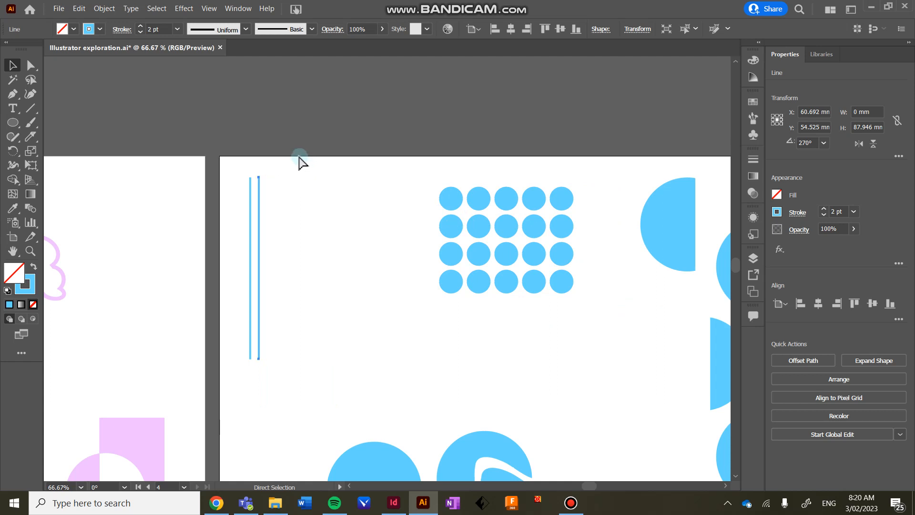
Undo the remaining duplicate line and select the original blue vertical line.
key(ctrl+z)
click(239, 225)
click(251, 222)
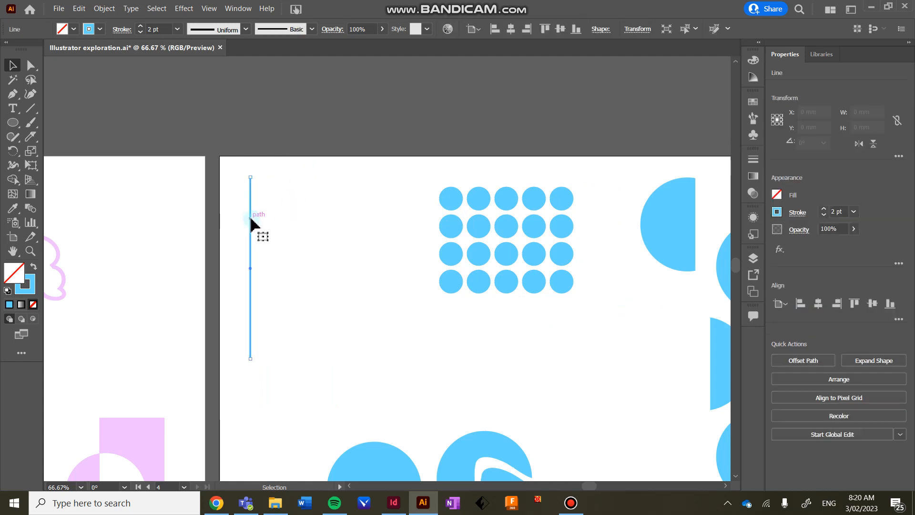
Try duplicating the vertical line about 6 mm to its right and 9 mm lower, and undo the copy.
drag(251, 224, 262, 239)
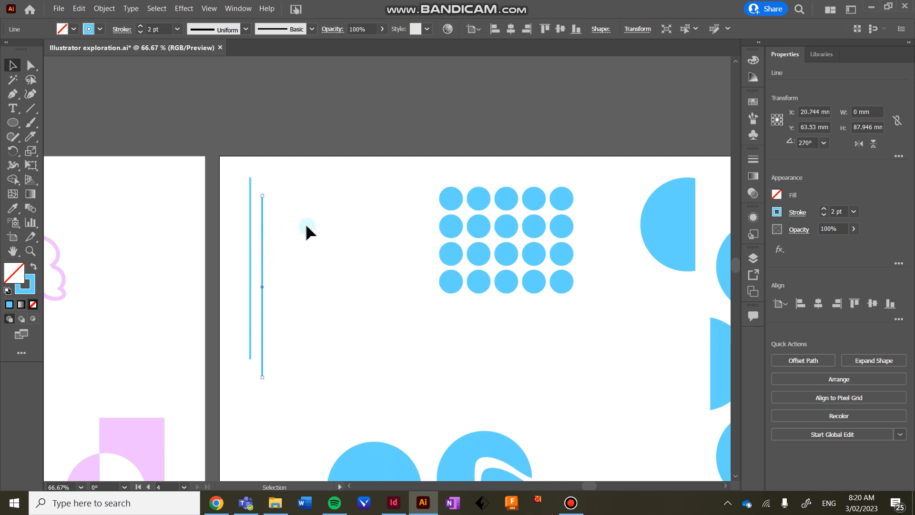
click(312, 238)
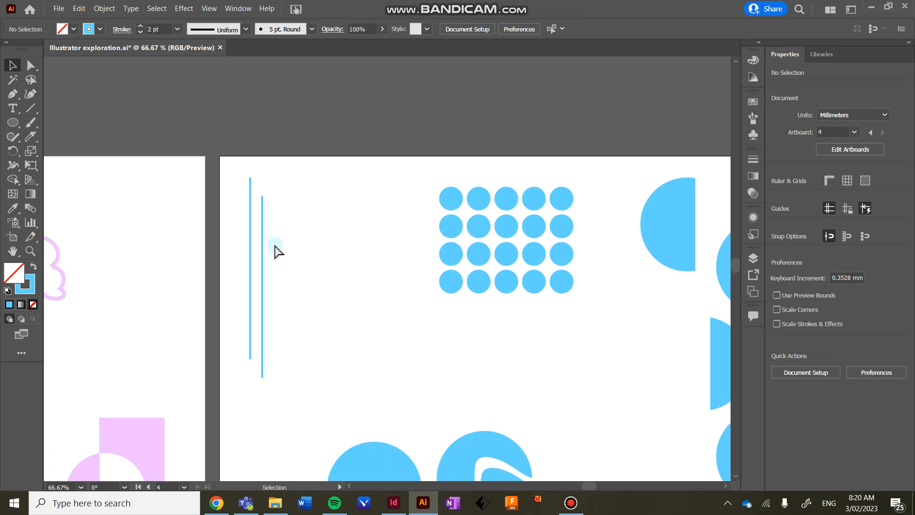
key(ctrl+z)
Duplicate the vertical line slightly to its right and lower, and delete that copy.
click(251, 254)
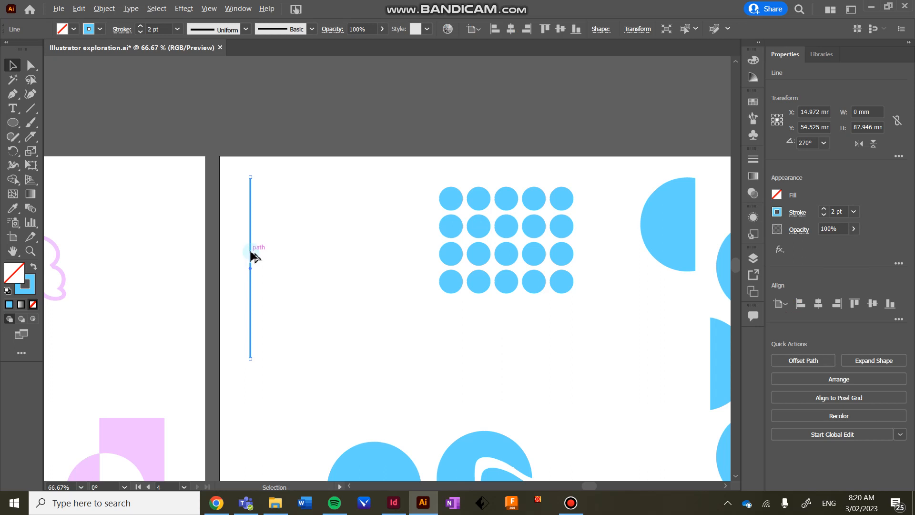
drag(251, 256, 260, 265)
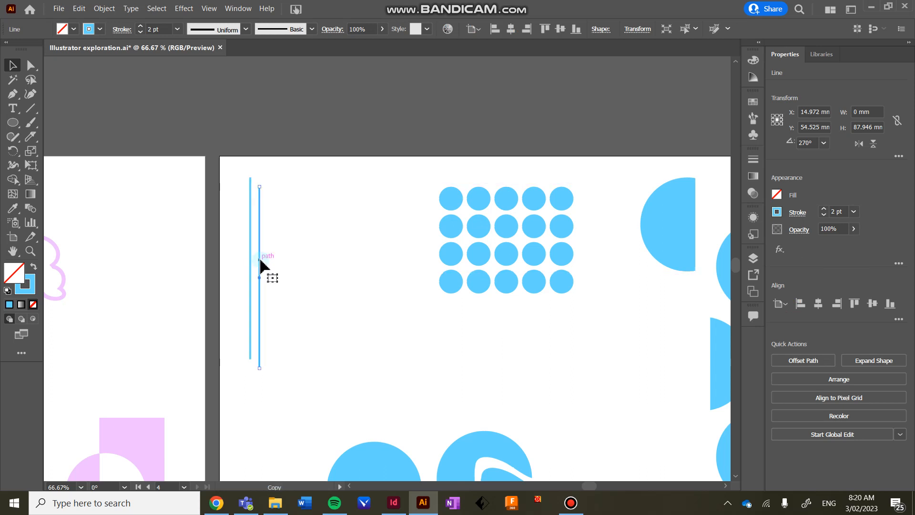
click(291, 262)
key(a)
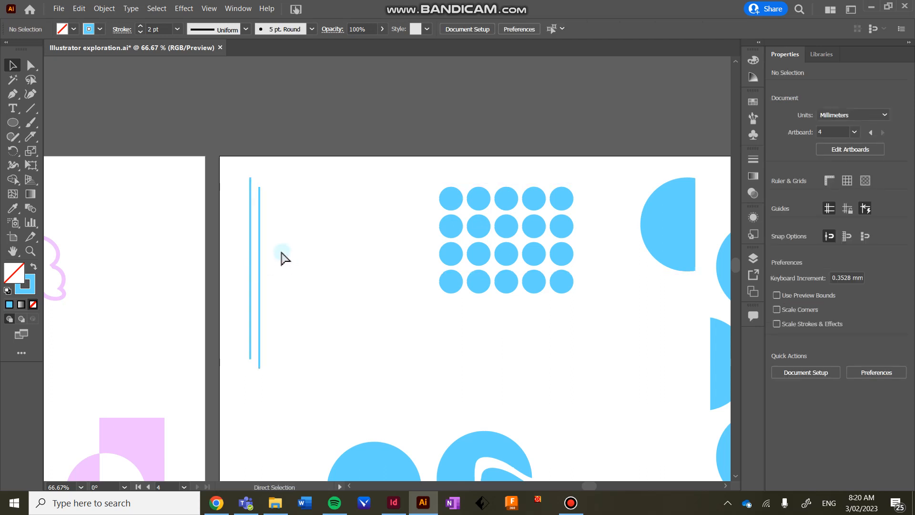
key(v)
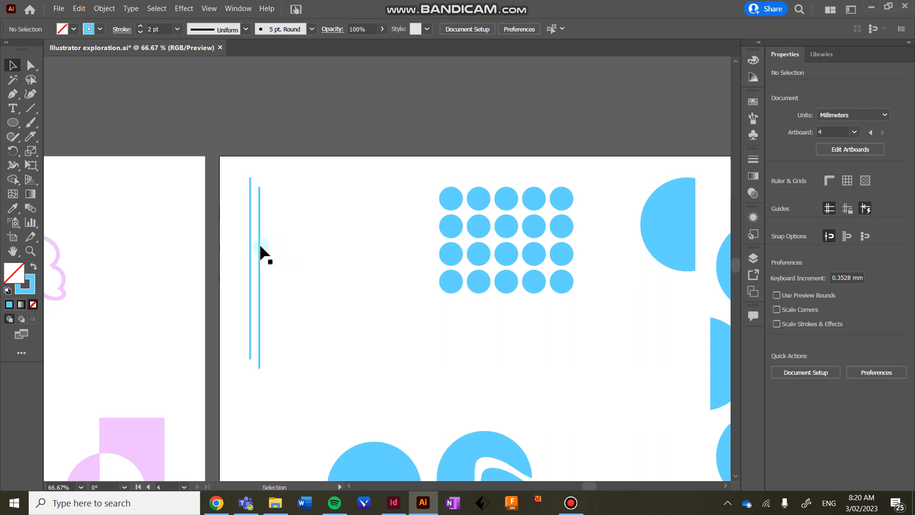
click(260, 245)
key(Delete)
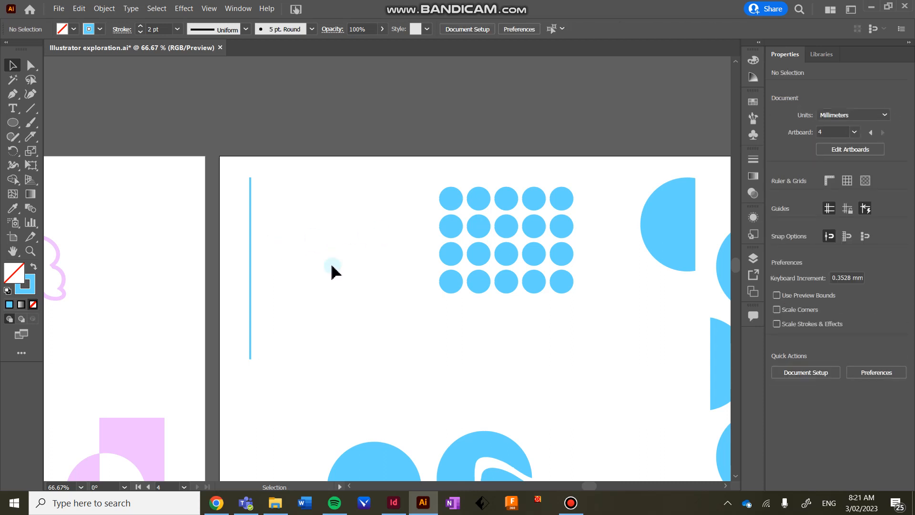
Duplicate the vertical line and repeat with Transform Again into a diagonally stepped row, each repeat about 3 mm right and 5 mm lower.
click(250, 240)
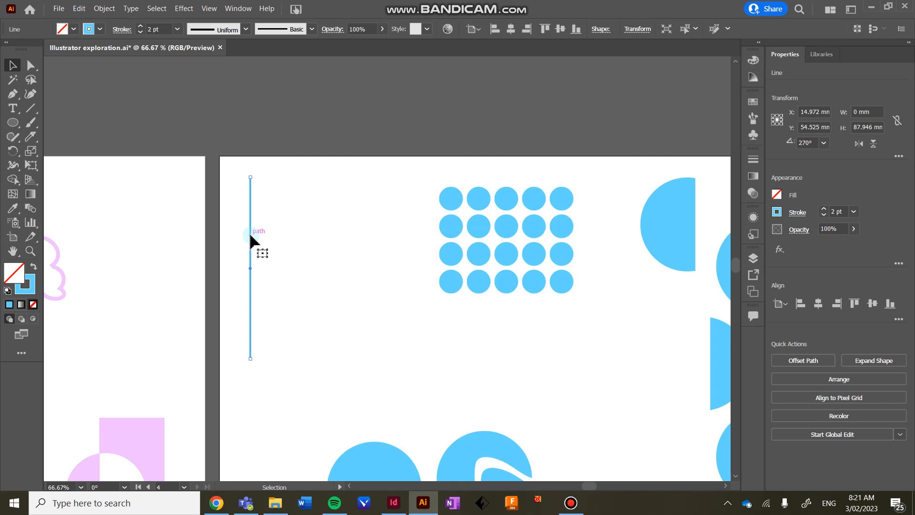
drag(253, 240, 267, 247)
key(ctrl+d)
key(ctrl+d)
key(ctrl+d)
key(ctrl+d)
key(ctrl+d)
key(ctrl+d)
key(ctrl+d)
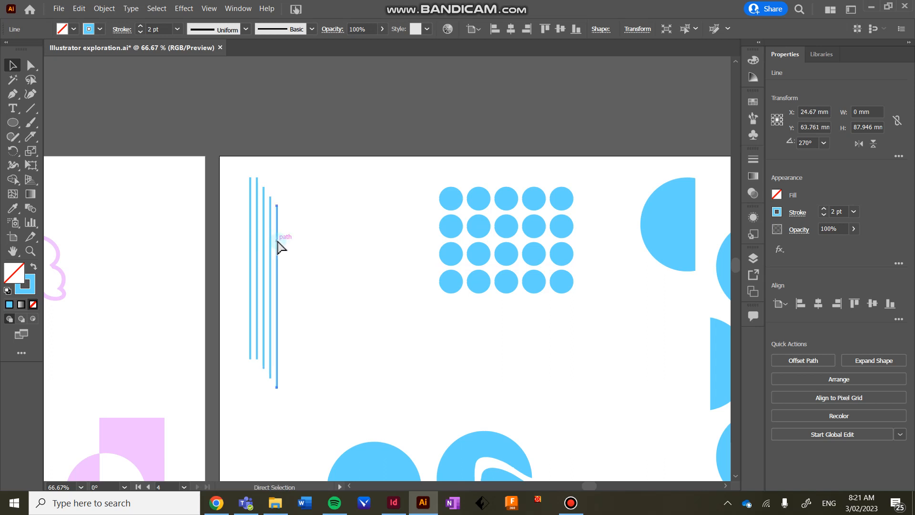
key(ctrl+d)
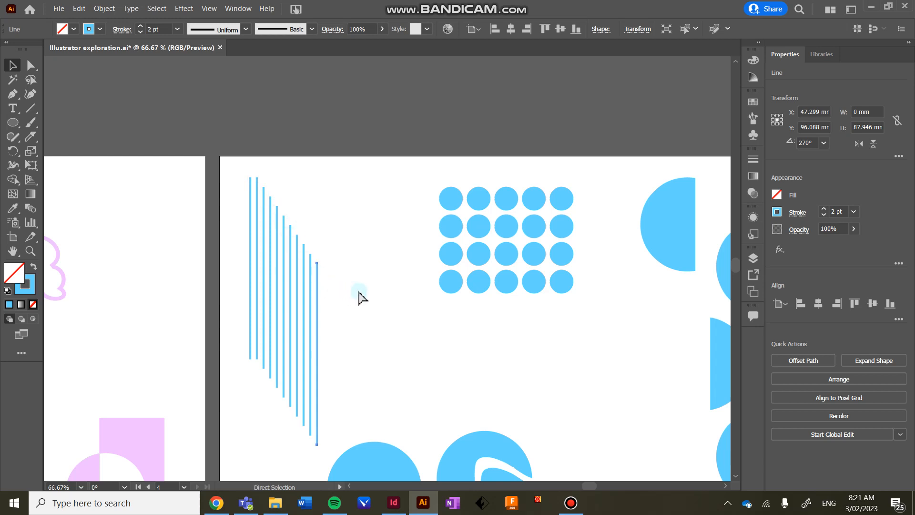
key(ctrl+v)
key(ctrl+z)
key(ctrl+d)
key(ctrl+d)
key(ctrl+d)
key(ctrl+d)
key(ctrl+d)
key(ctrl+d)
key(ctrl+d)
key(ctrl+d)
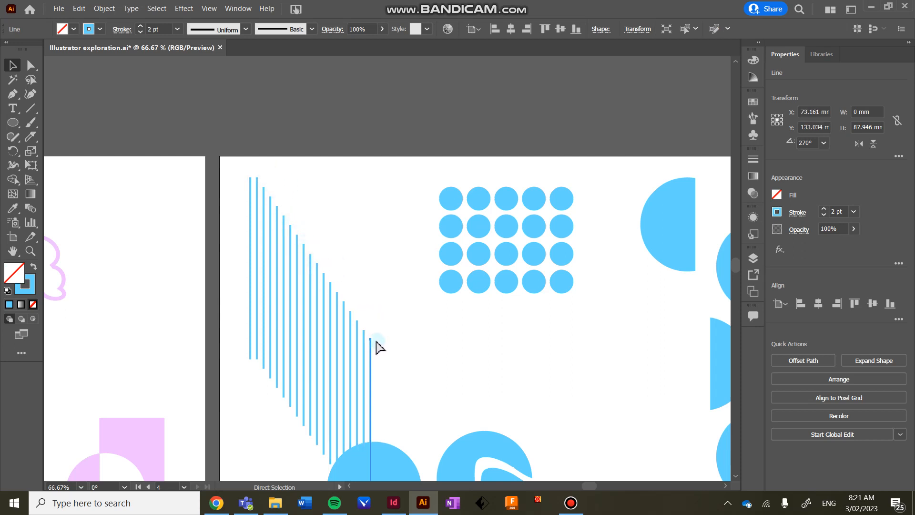
Undo all the diagonally stepped line copies back to the single original vertical line and deselect it.
key(ctrl+z)
key(ctrl+z)
key(ctrl+z)
key(ctrl+z)
key(ctrl+z)
key(ctrl+z)
key(ctrl+z)
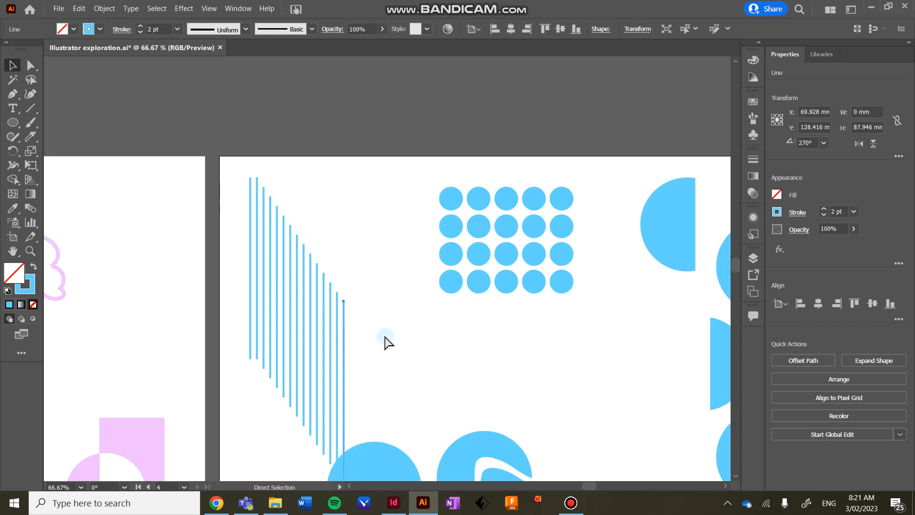
key(ctrl+z)
key(ctrl+z)
key(ctrl+z)
key(ctrl+z)
key(ctrl+z)
key(ctrl+z)
key(ctrl+z)
key(ctrl+z)
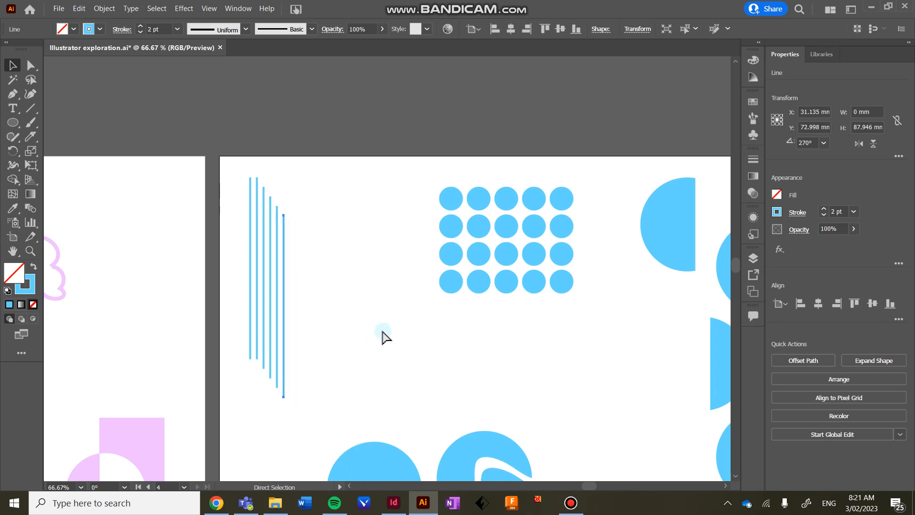
key(ctrl+z)
key(ctrl+z)
key(ctrl+z)
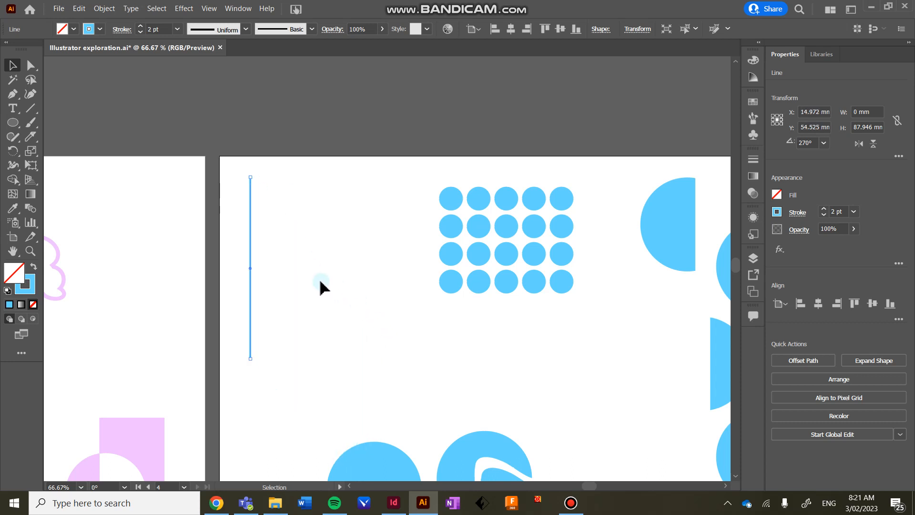
click(325, 267)
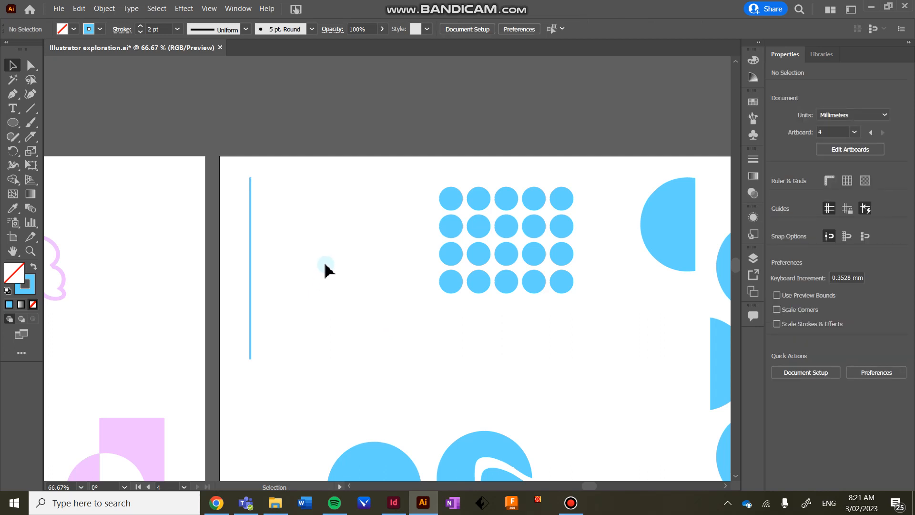